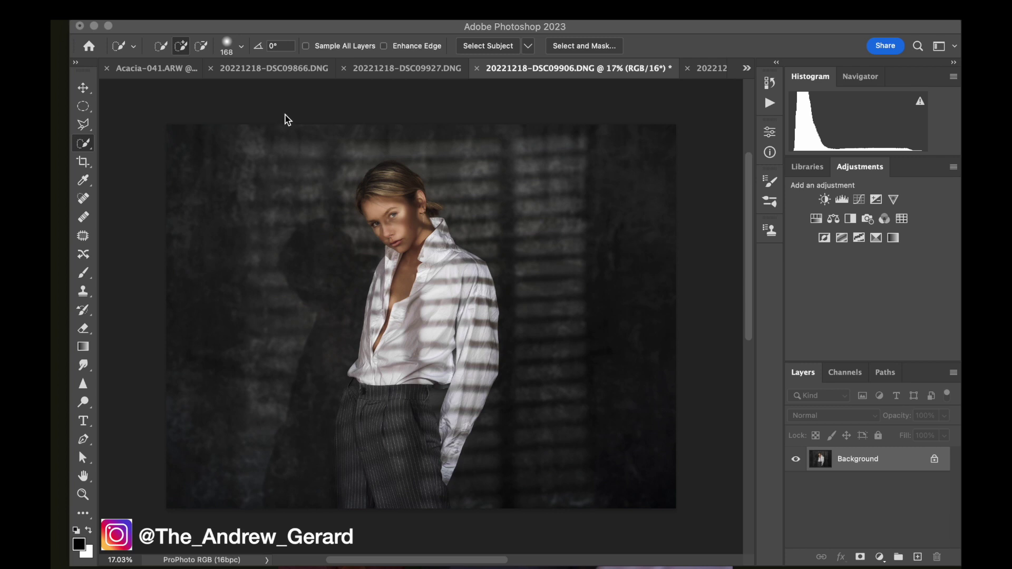
Step: Review the finished shadow portraits in the DSC09866, DSC09927 and DSC09906 documents, comparing their textured backgrounds
click(83, 88)
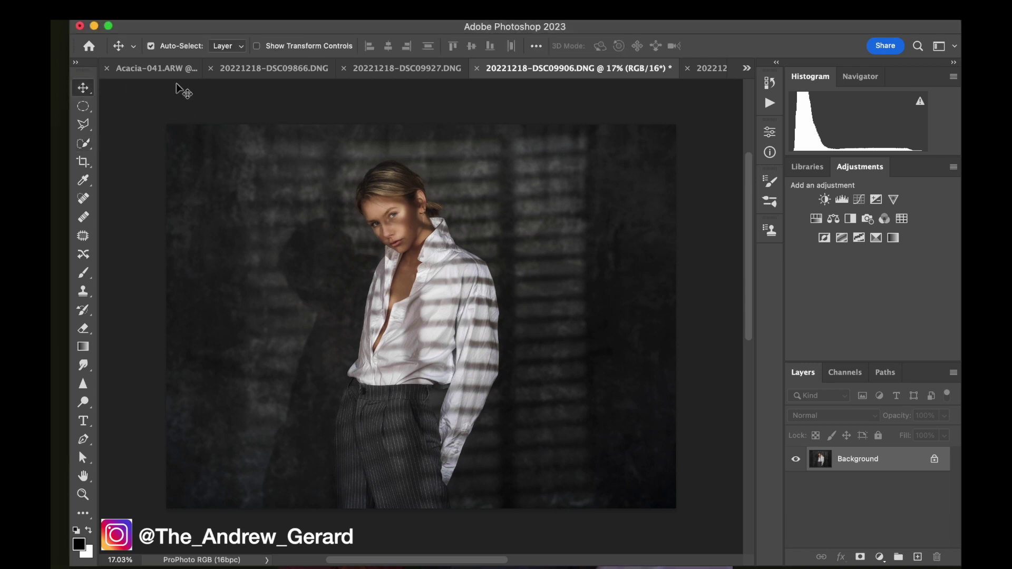
scroll(204, 87, up, 2)
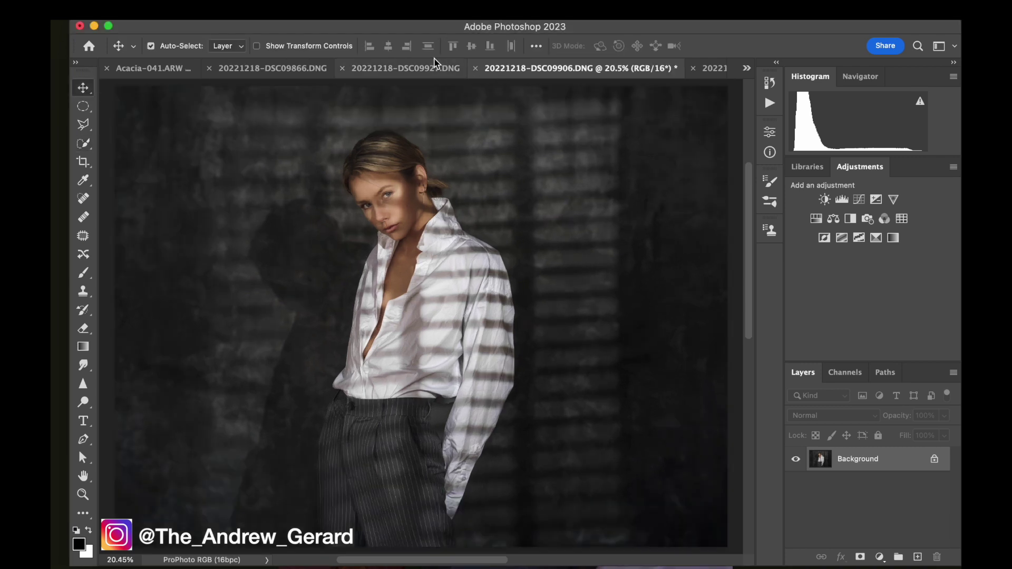
click(422, 67)
click(316, 68)
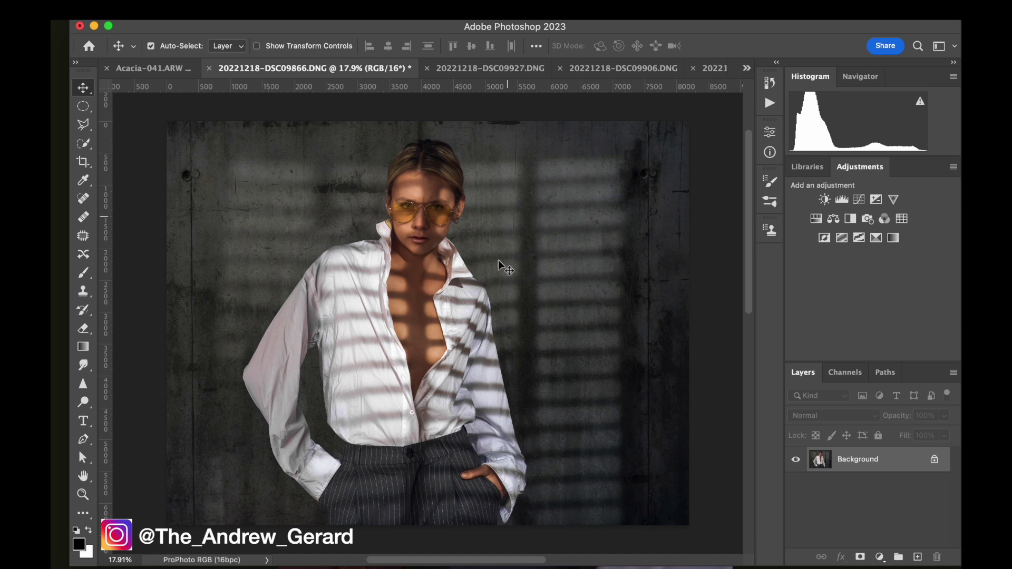
click(497, 70)
click(593, 70)
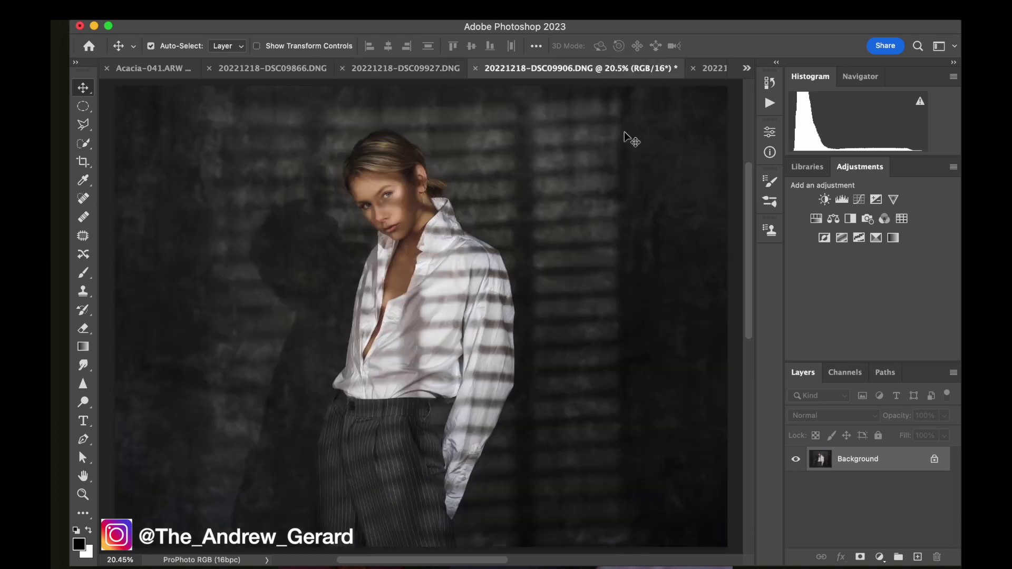
click(421, 69)
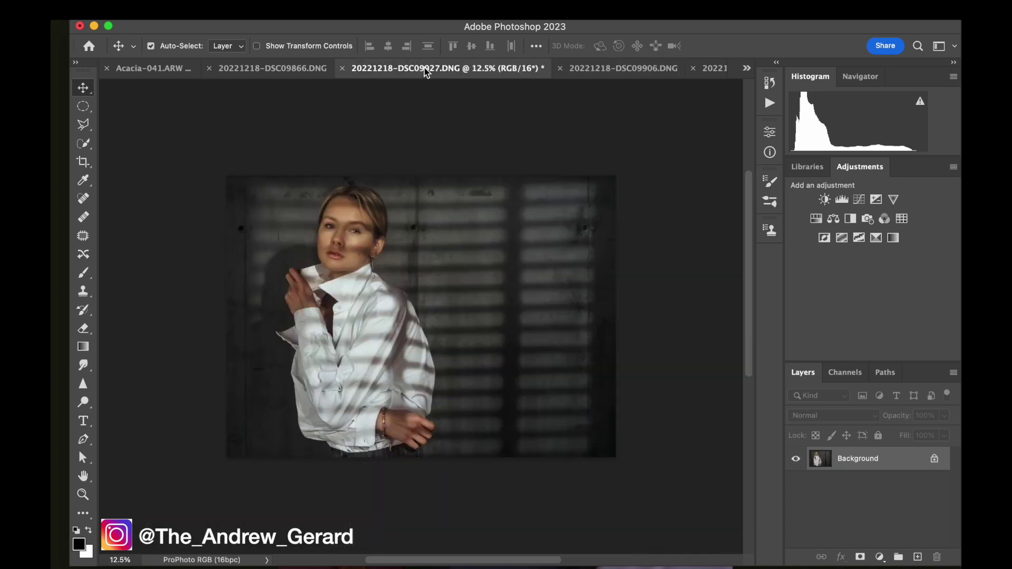
click(306, 71)
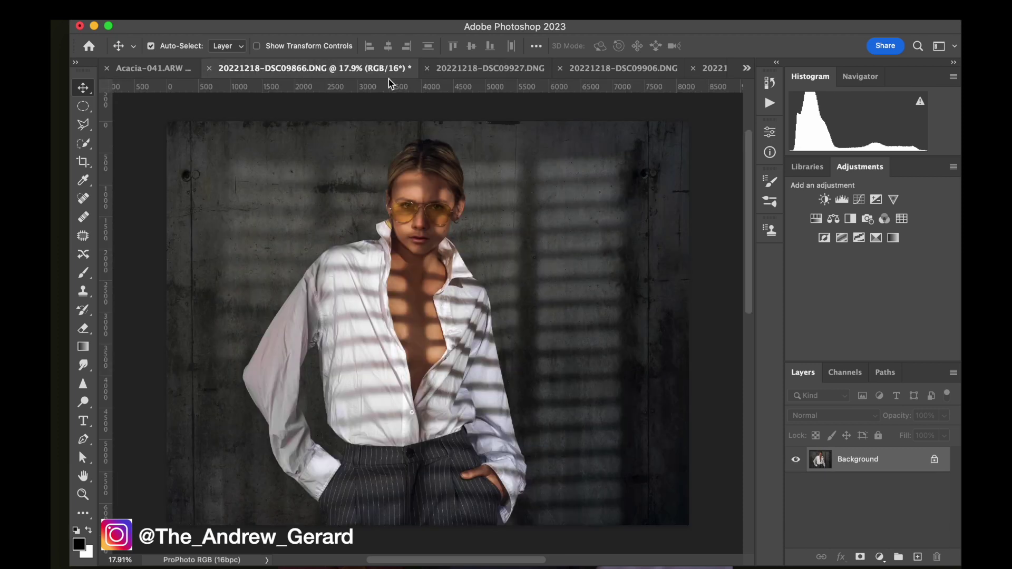
click(500, 70)
click(618, 69)
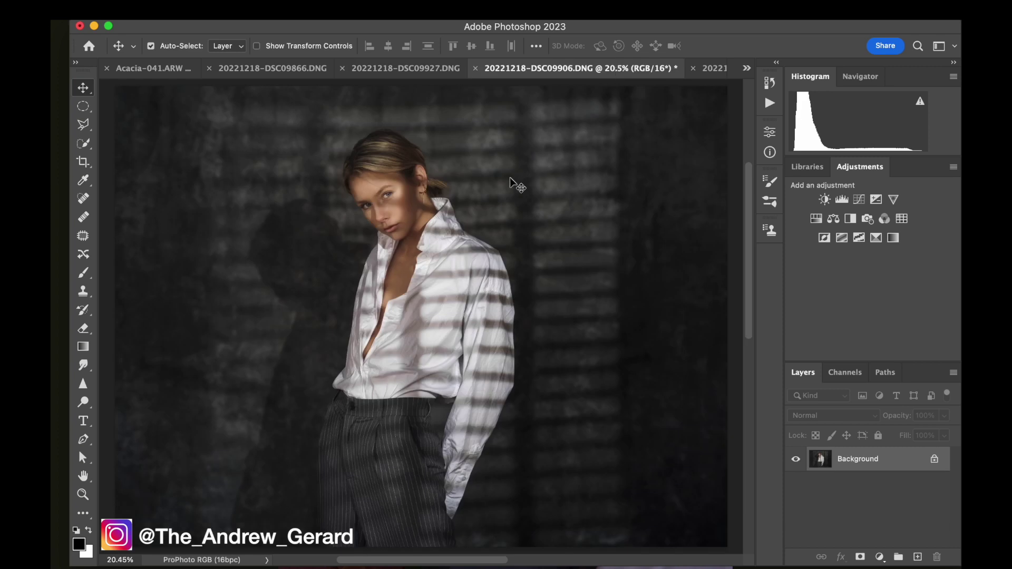
Step: Switch to 20221218-DSC09739.DNG and show the AdobeStock_324093017 texture layer, comparing the photo with and without it
click(717, 72)
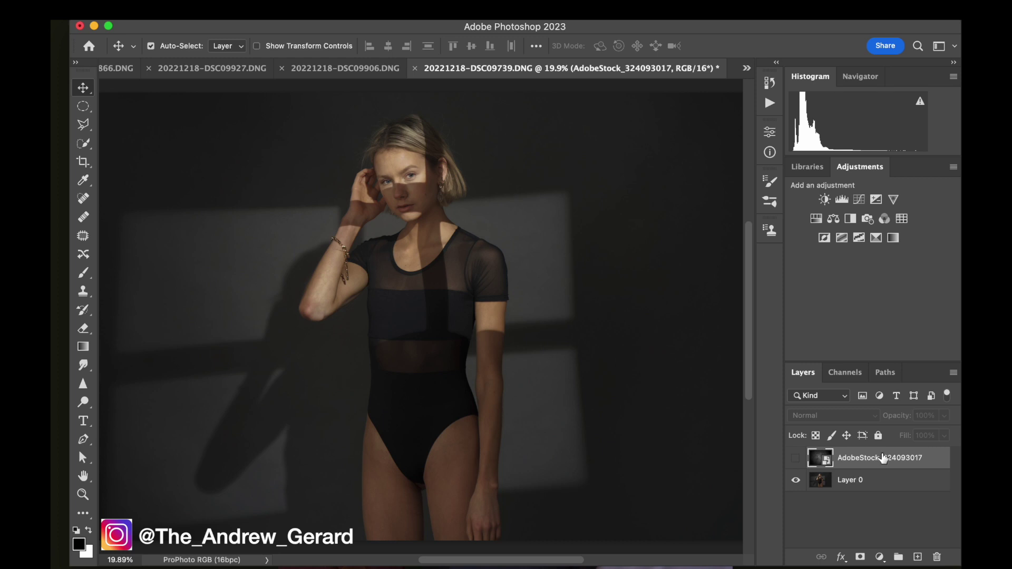
click(795, 458)
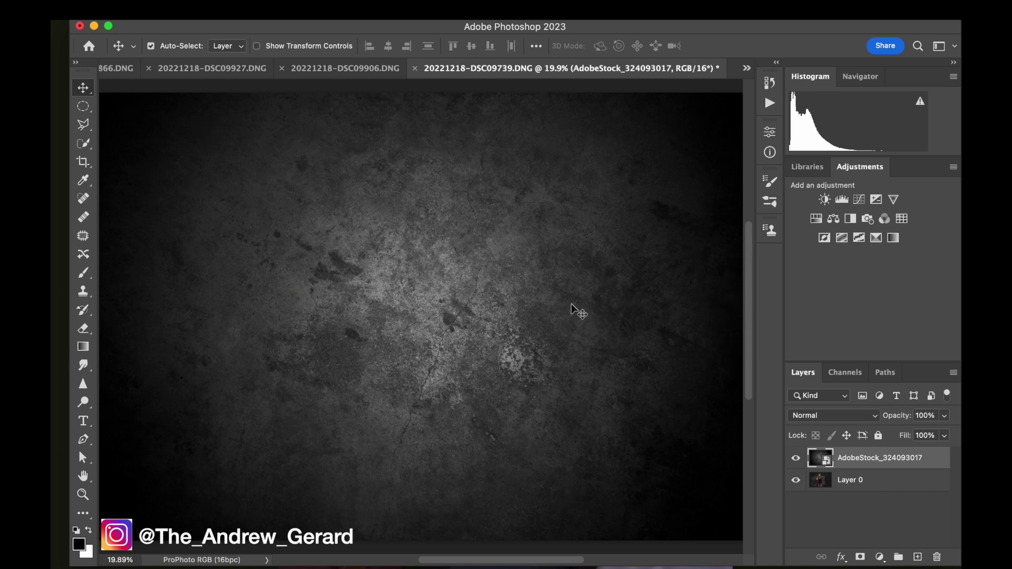
click(795, 458)
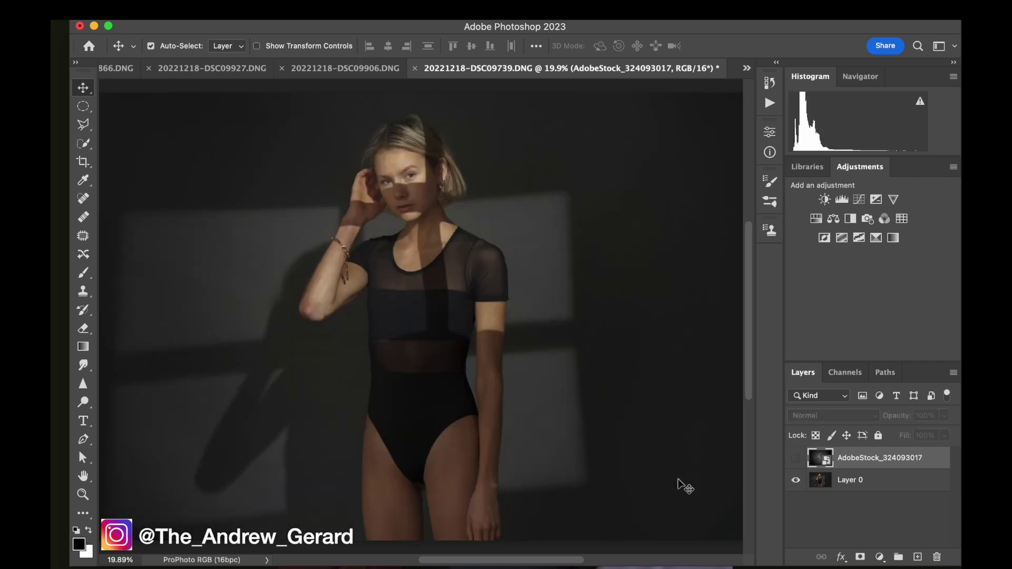
click(796, 458)
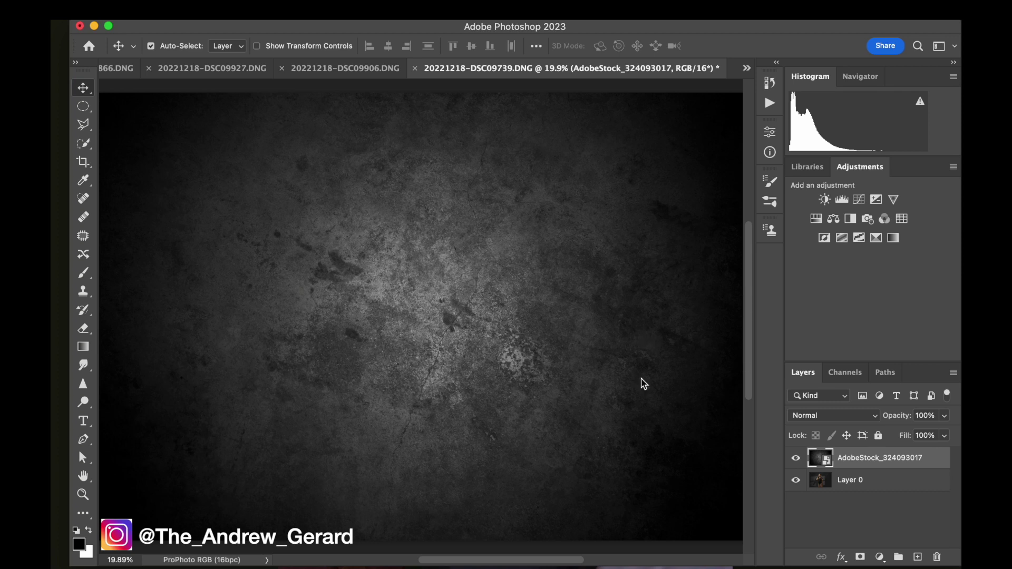
click(795, 460)
click(796, 460)
Step: Set the AdobeStock_324093017 layer's blend mode to Soft Light and compare the photo with and without the texture
click(862, 416)
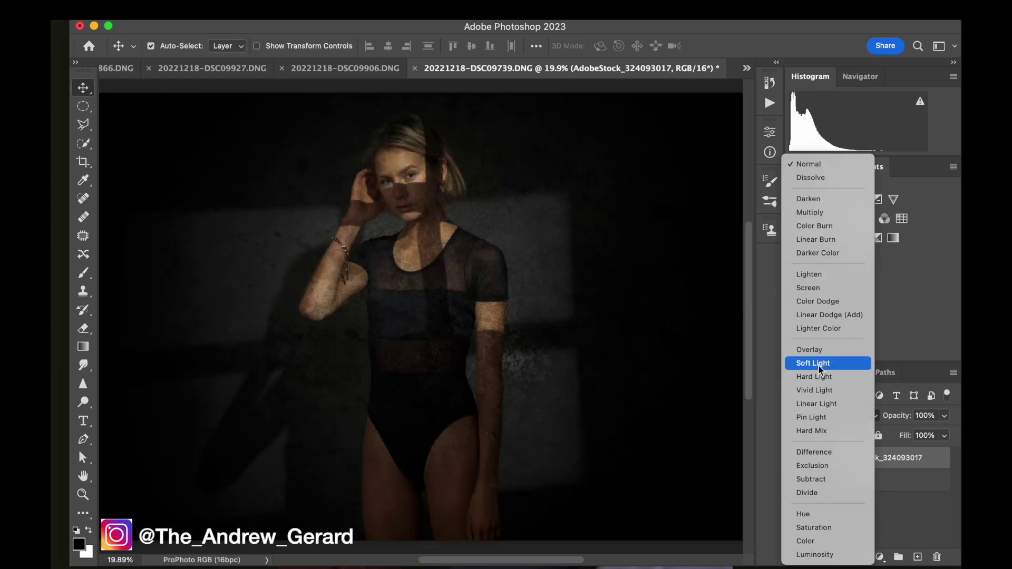
click(818, 365)
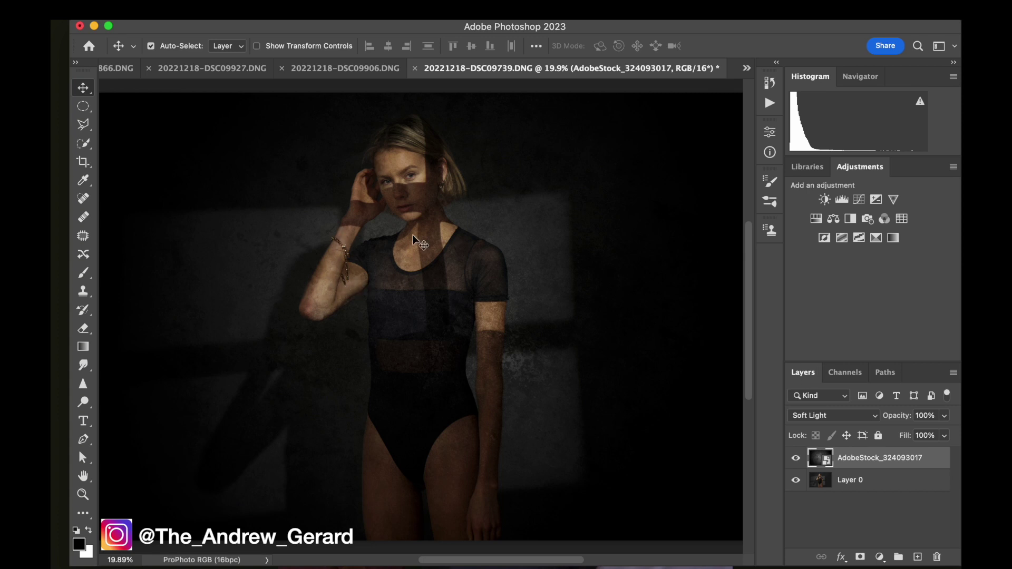
click(799, 459)
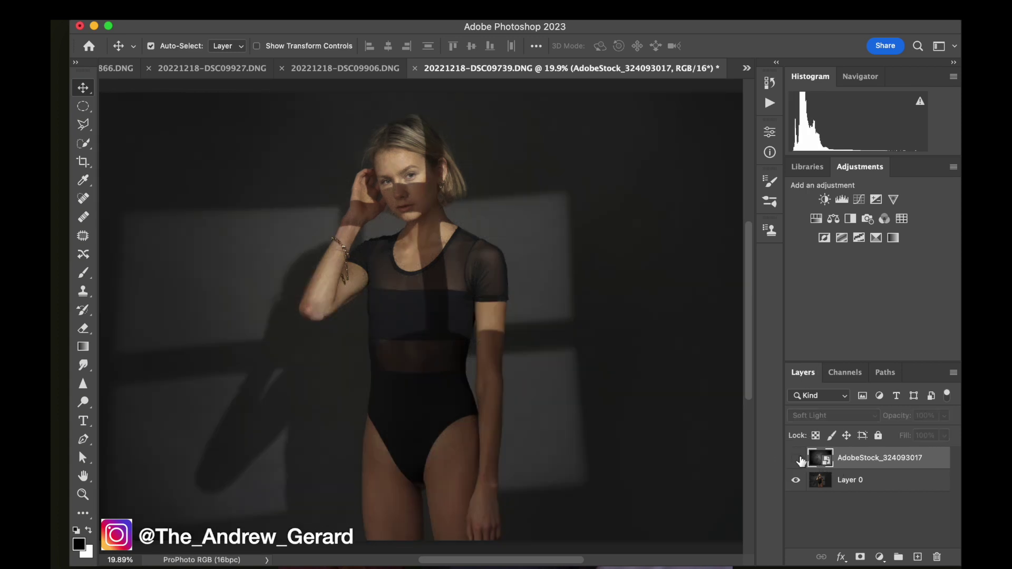
click(796, 458)
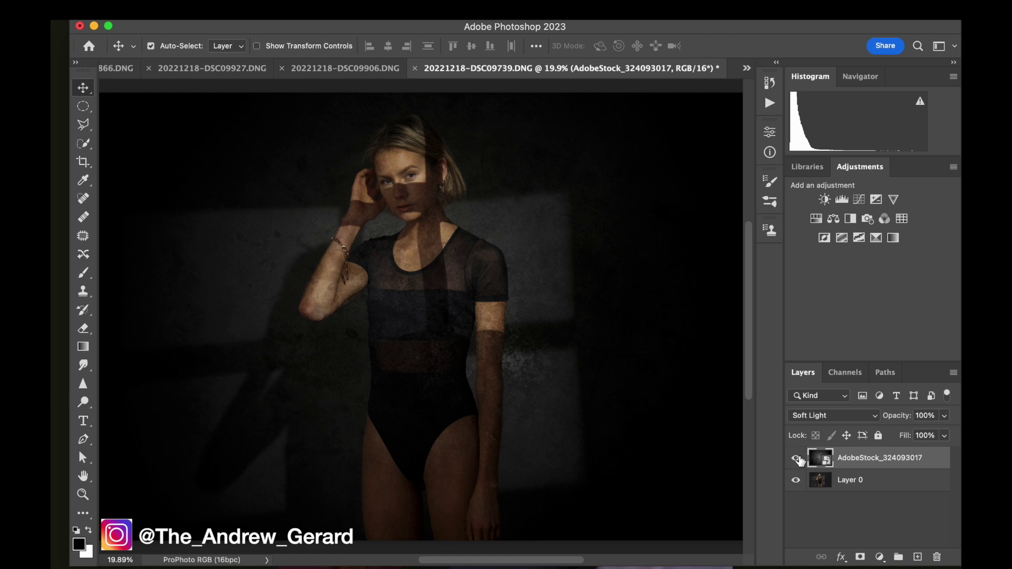
click(797, 458)
click(798, 459)
Step: Select the woman on Layer 0 with Select Subject
click(865, 479)
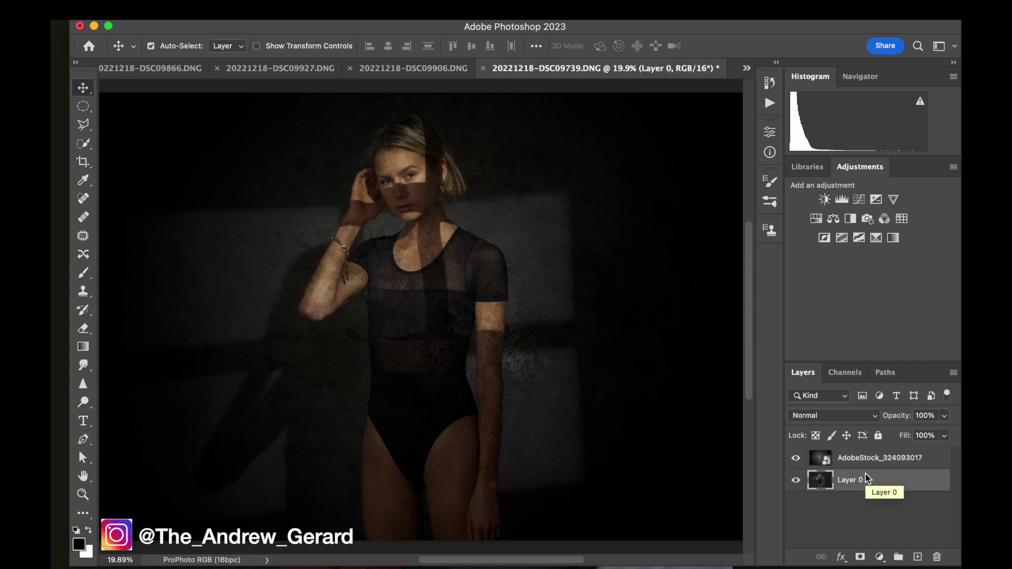
click(84, 148)
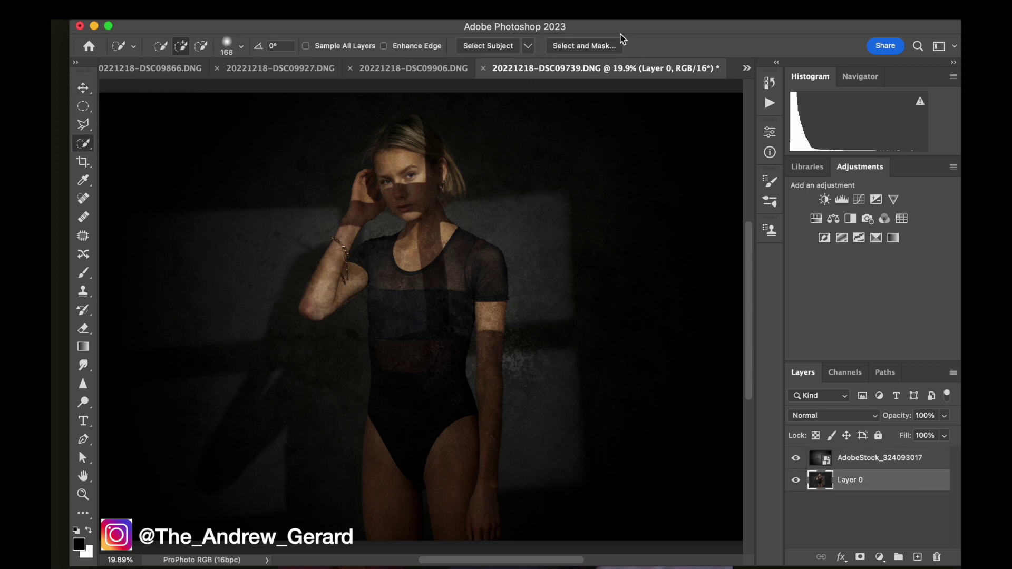
click(482, 48)
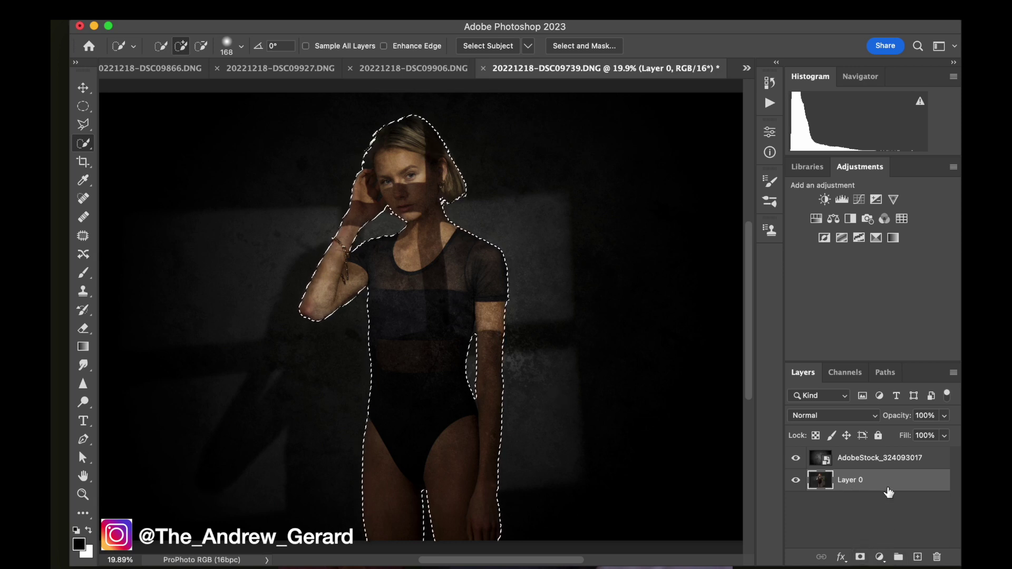
Step: Add an inverted layer mask from the selection to the AdobeStock_324093017 layer, hiding the texture on the woman, and compare before and after
click(891, 458)
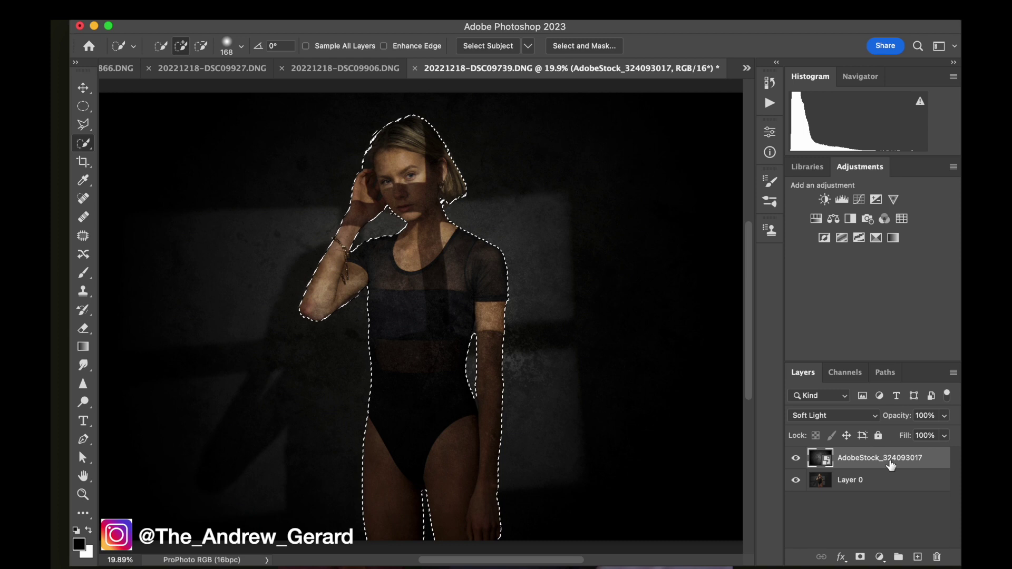
click(859, 556)
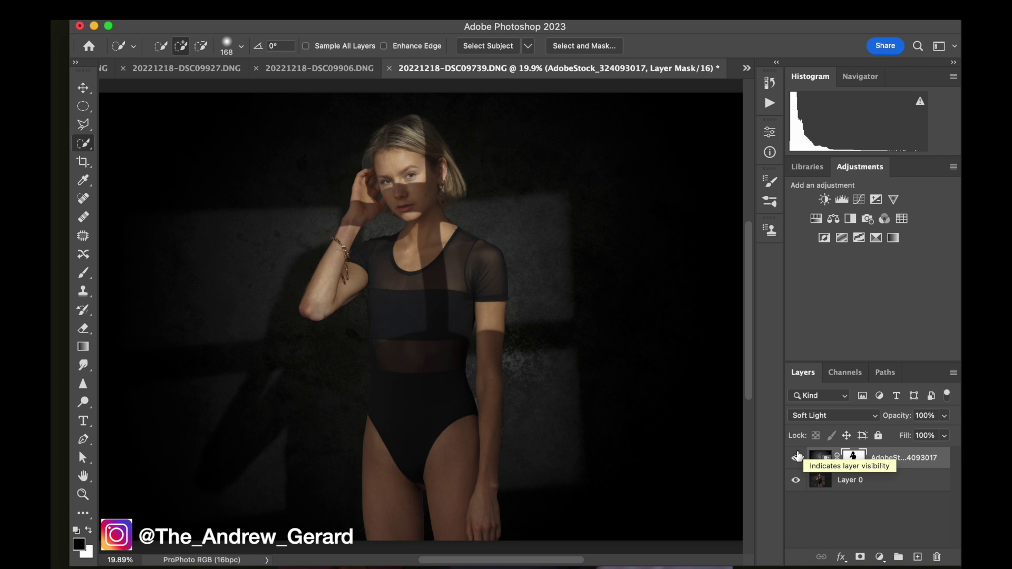
click(796, 458)
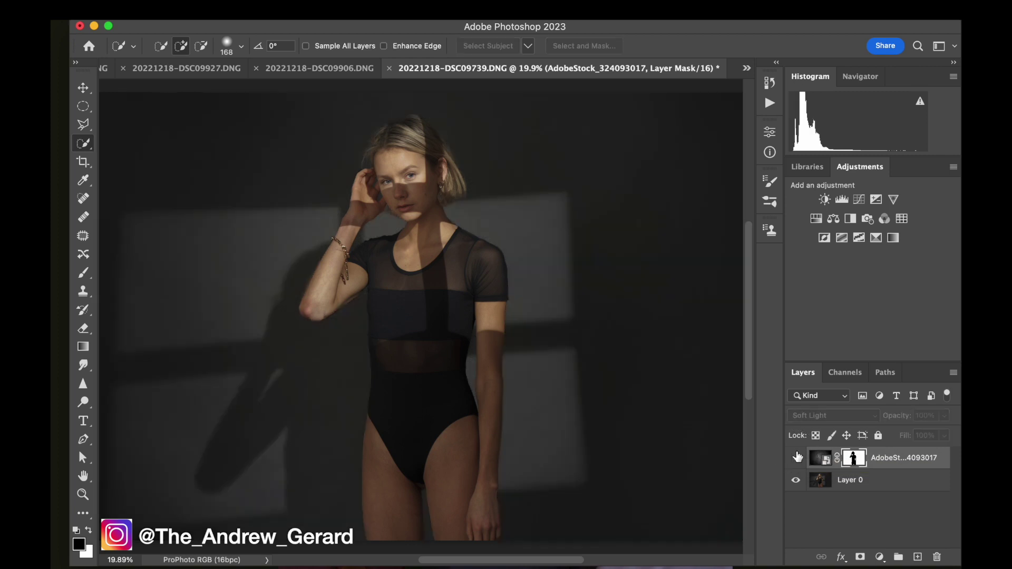
click(795, 458)
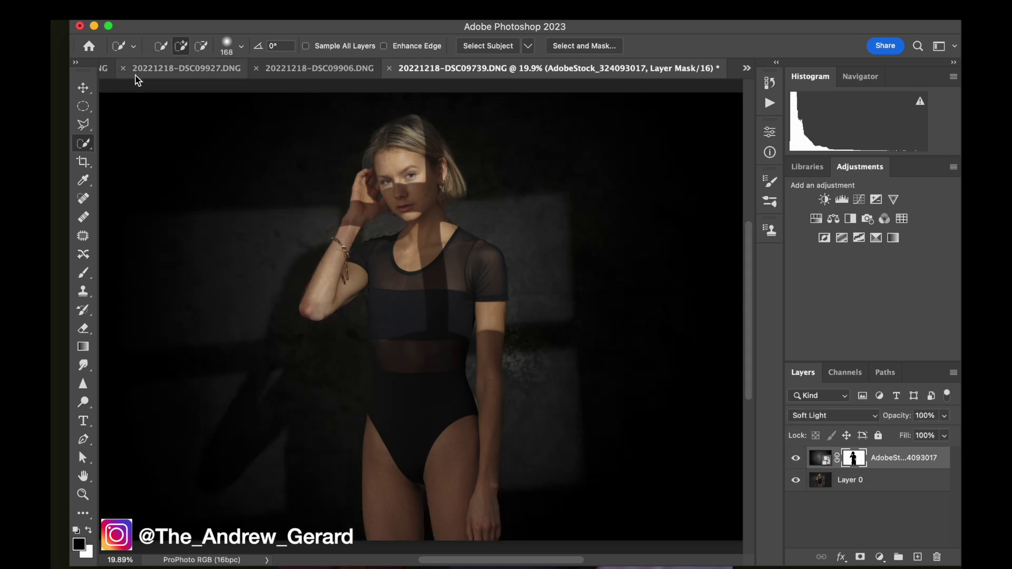
Step: Examine the texture layer's mask on its own and check its edges around the hair, neck and shoulders up close
click(83, 87)
scroll(483, 162, up, 1)
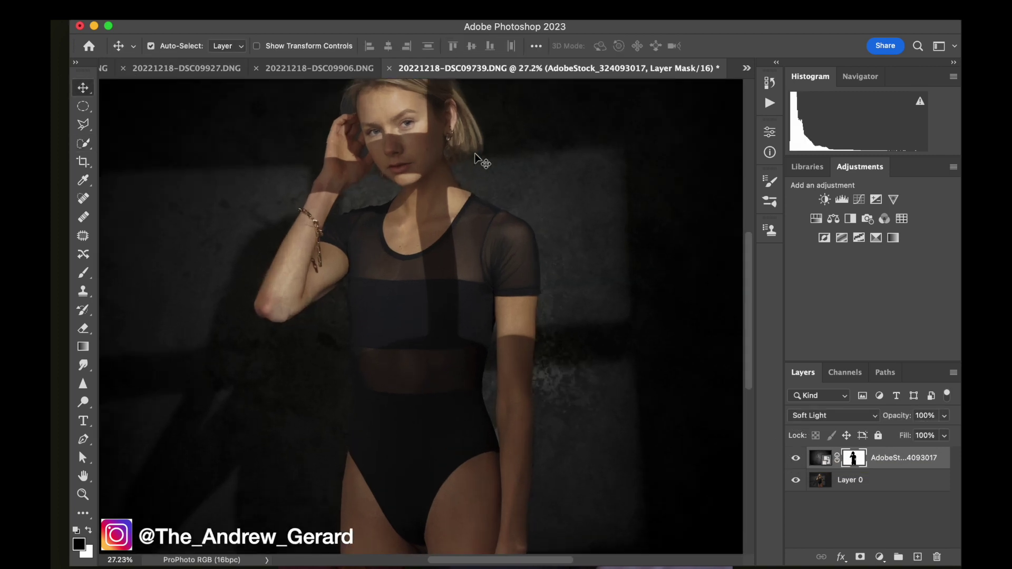
scroll(482, 161, down, 1)
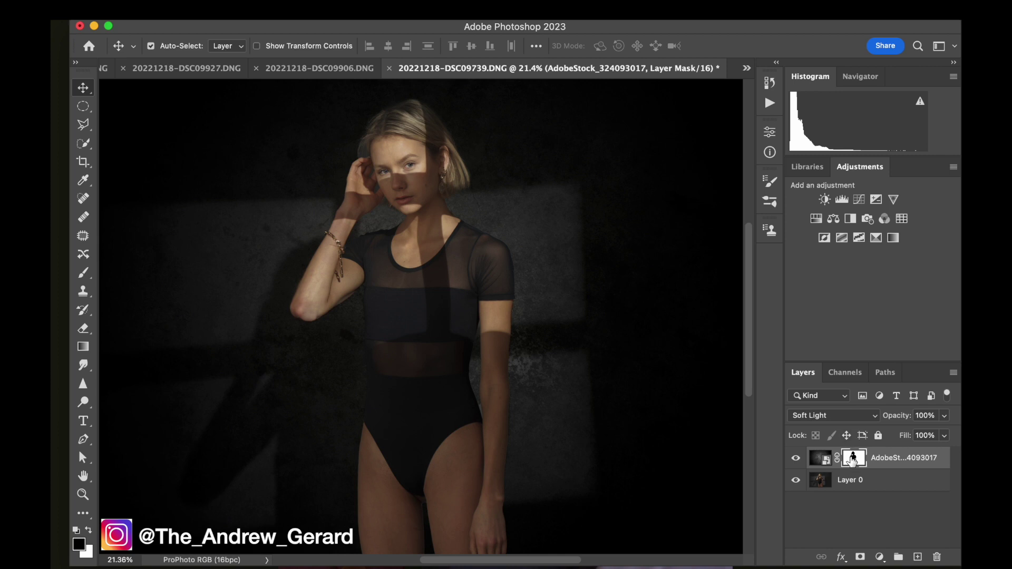
alt+click(853, 460)
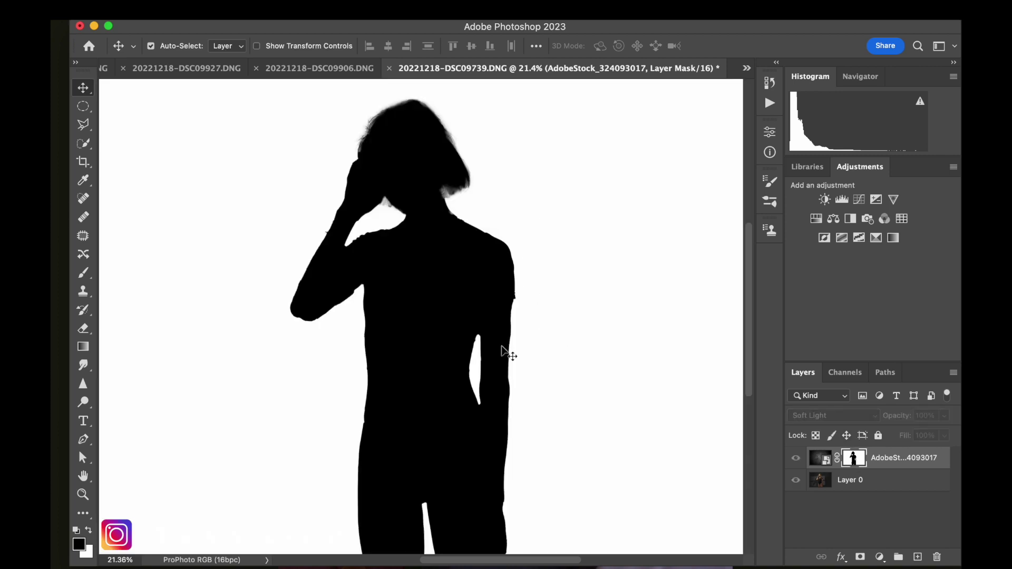
alt+click(848, 461)
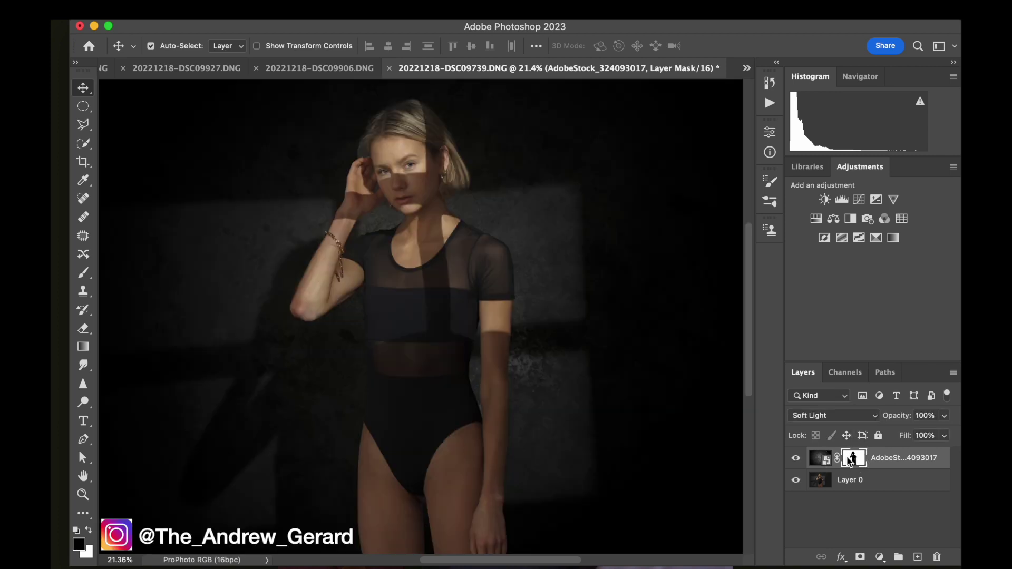
scroll(489, 210, up, 2)
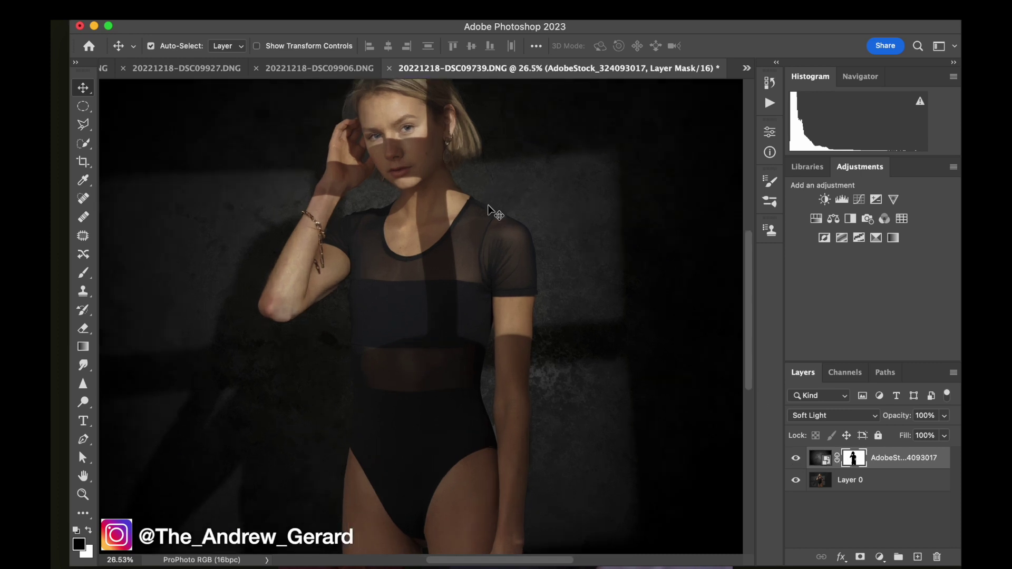
scroll(489, 210, up, 5)
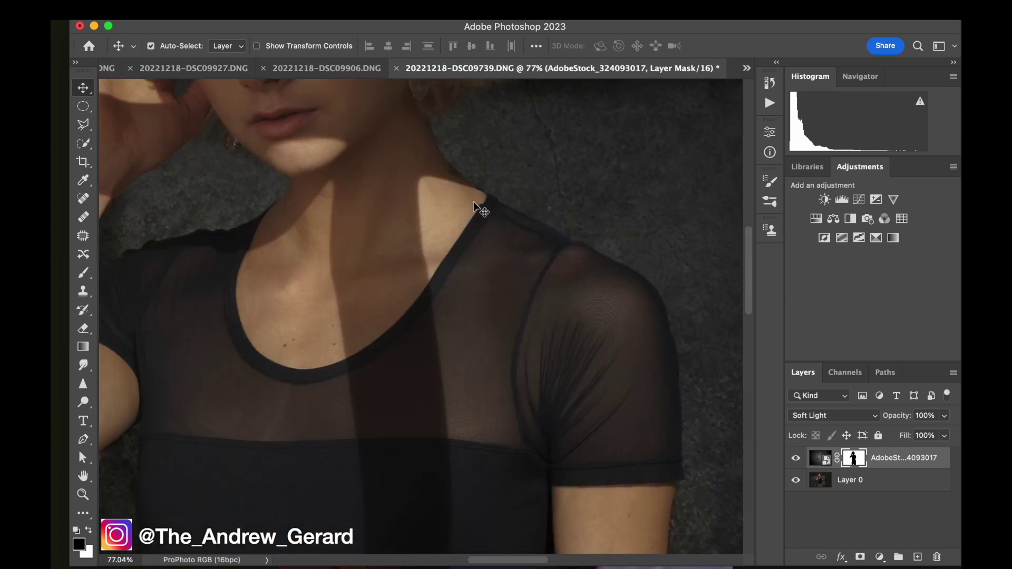
scroll(473, 203, up, 5)
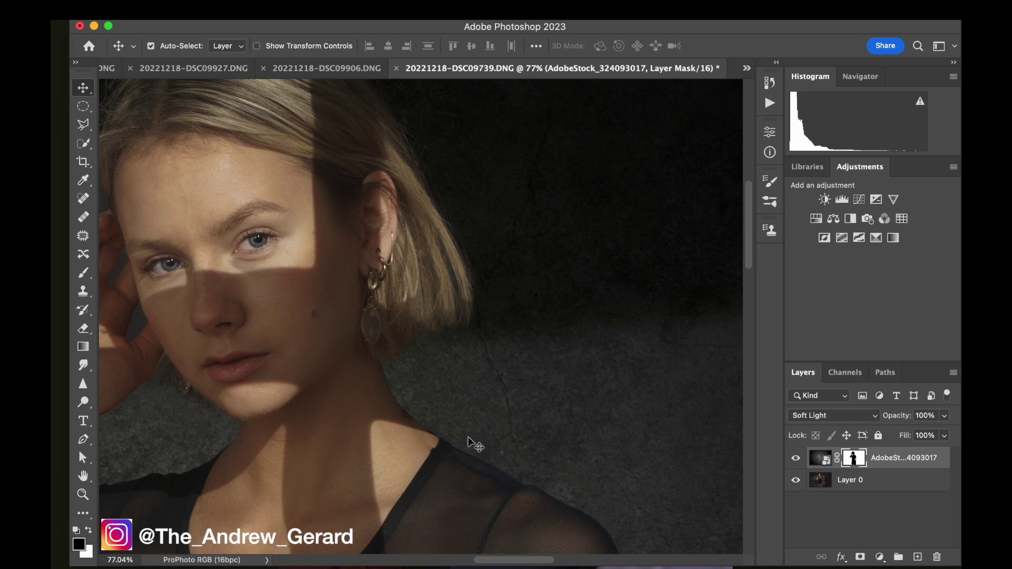
click(795, 457)
click(795, 457)
Step: Touch up the texture layer's mask along the neck edge with a 53 px brush, using black and white, dismissing the Dictation prompt
key(b)
drag(424, 381, 401, 381)
key(ctrl)
key(ctrl)
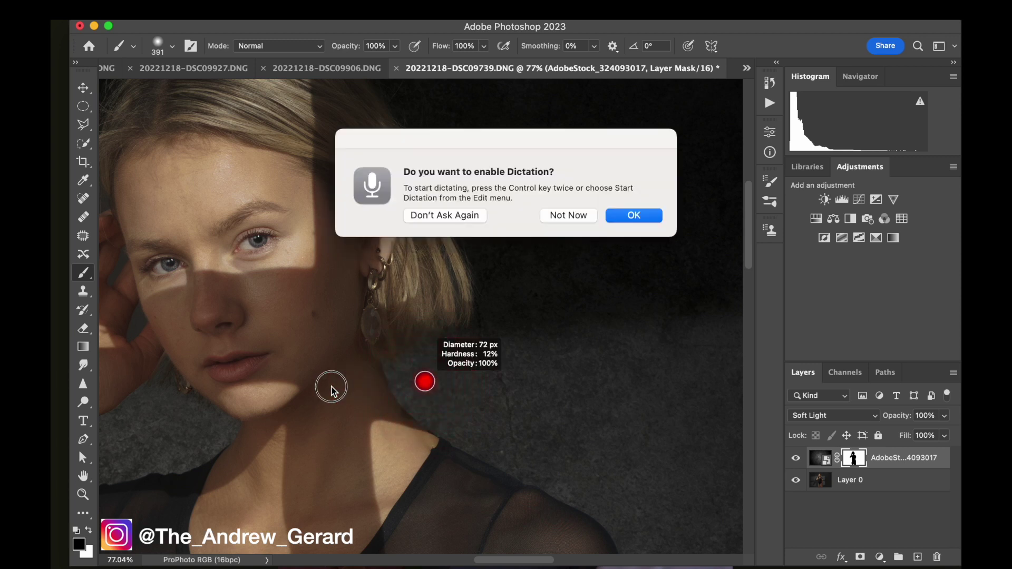
click(575, 216)
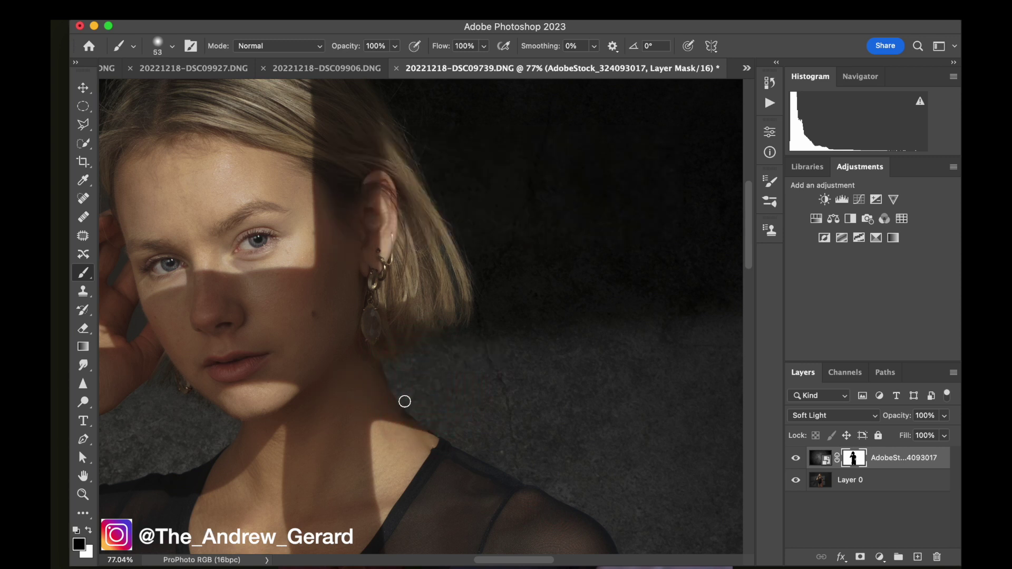
click(376, 374)
key(x)
click(397, 389)
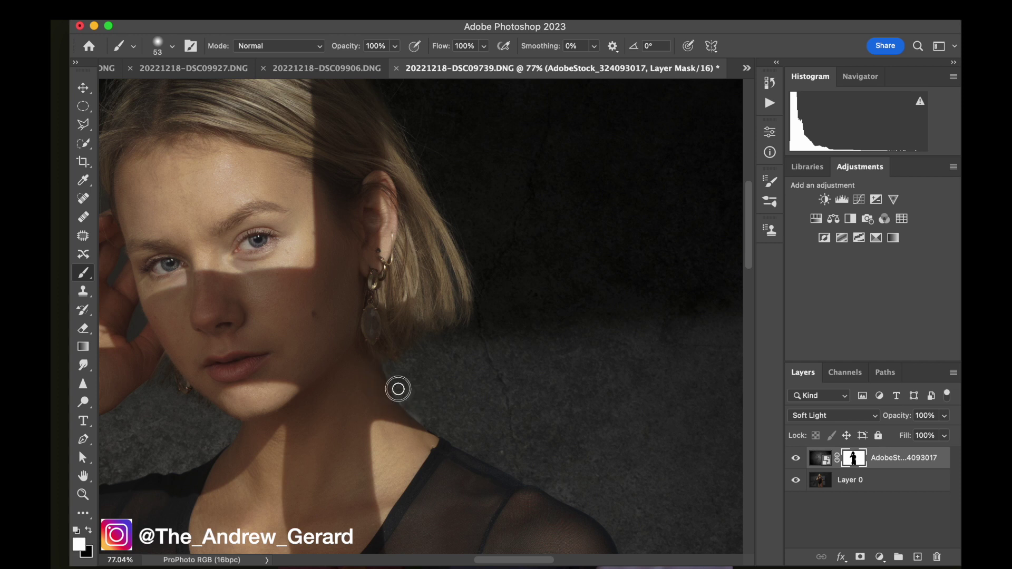
scroll(449, 430, down, 1)
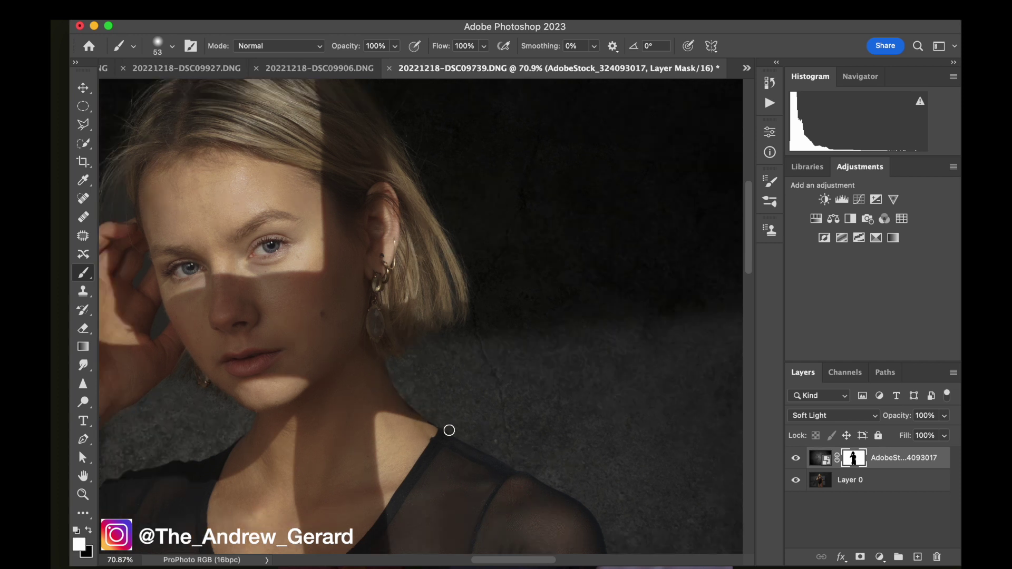
scroll(449, 430, down, 2)
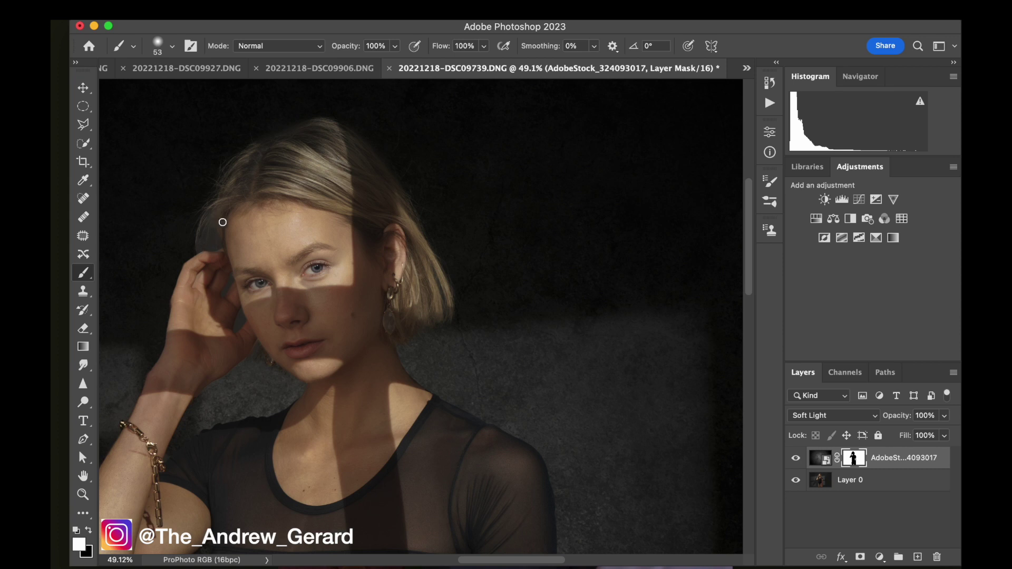
scroll(231, 220, down, 5)
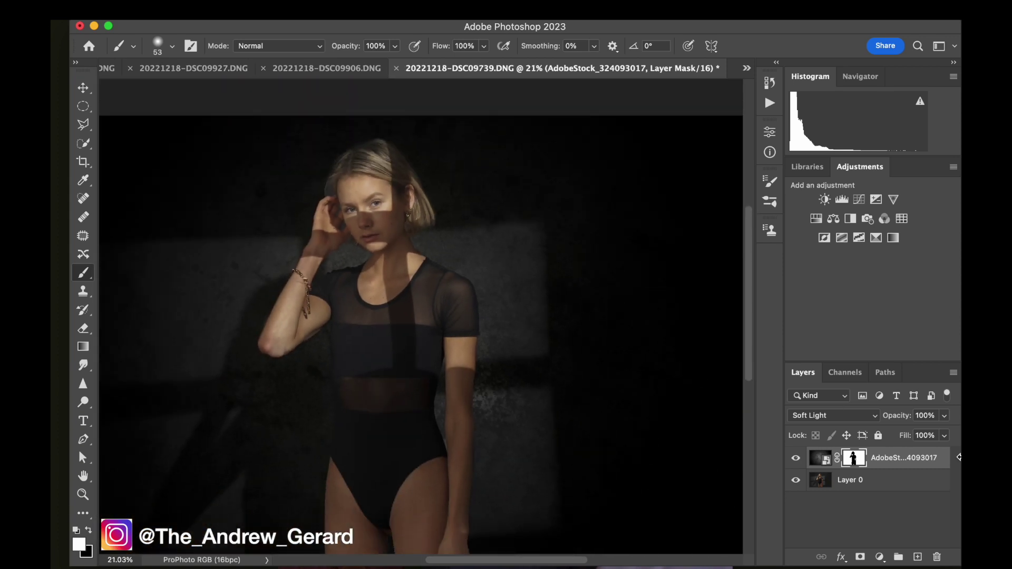
Step: Add a Levels adjustment clipped to the AdobeStock_324093017 texture layer, with the midtone input at 1.43 and the white input at 146
click(942, 419)
mouse_move(945, 433)
mouse_down()
mouse_move(921, 436)
mouse_move(946, 433)
mouse_up()
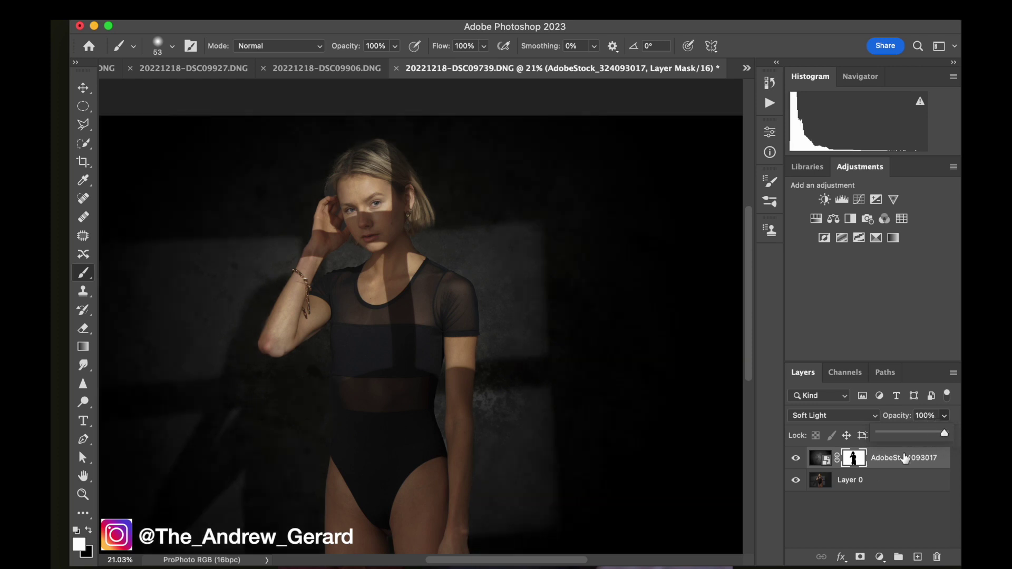
key(ctrl+2)
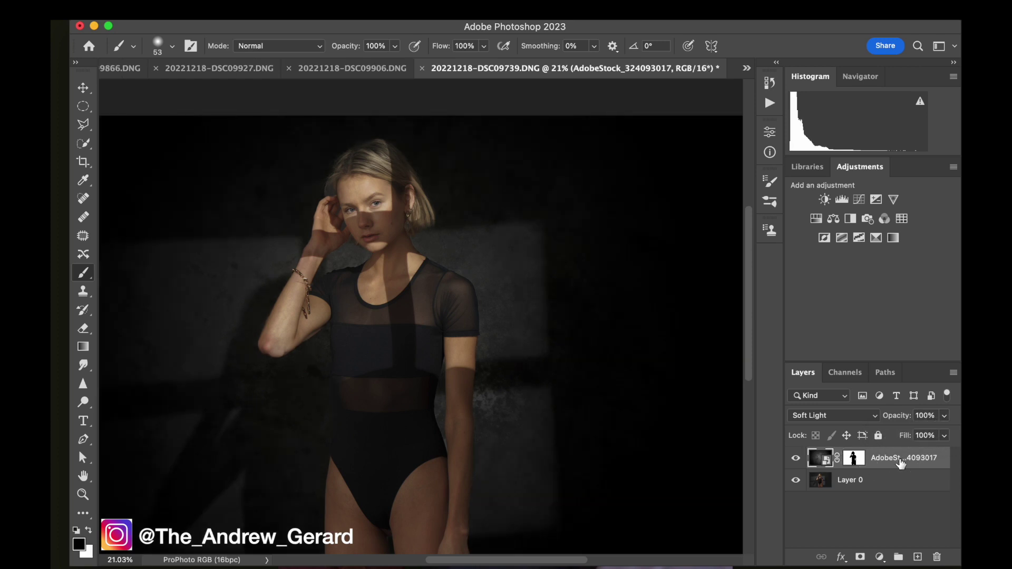
click(842, 199)
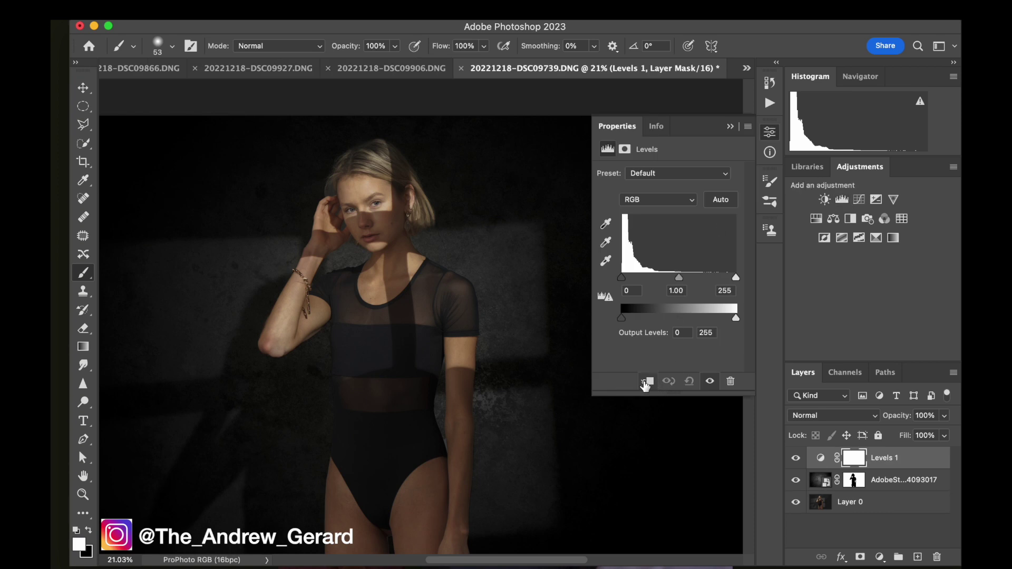
click(645, 383)
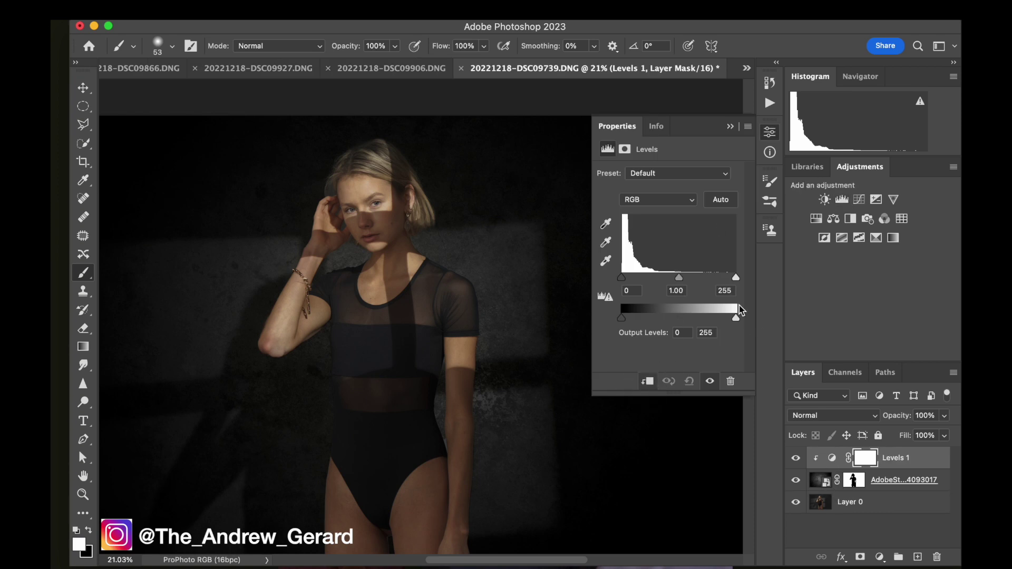
mouse_move(736, 277)
mouse_down()
mouse_move(650, 278)
mouse_move(698, 283)
mouse_move(688, 281)
mouse_up()
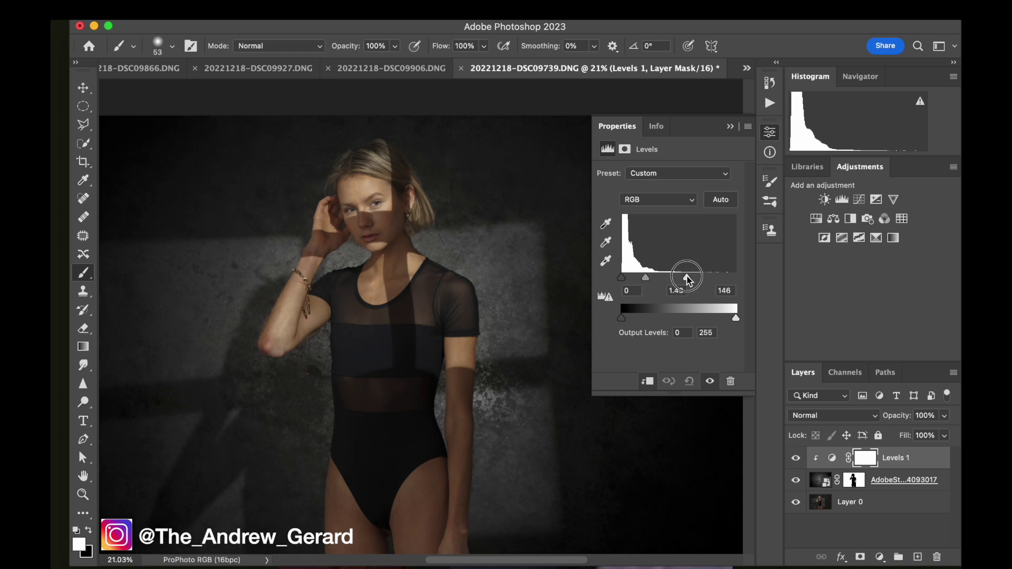
click(730, 126)
Step: Compare the image with and without the Levels 1 adjustment and set that layer's blend mode to Luminosity
scroll(712, 348, down, 3)
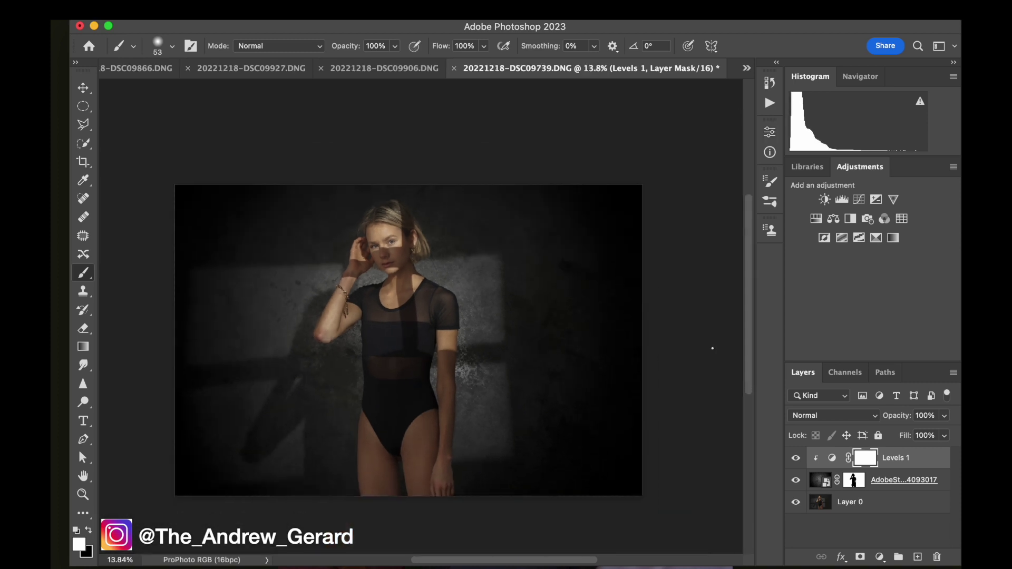
click(795, 457)
click(795, 458)
click(865, 418)
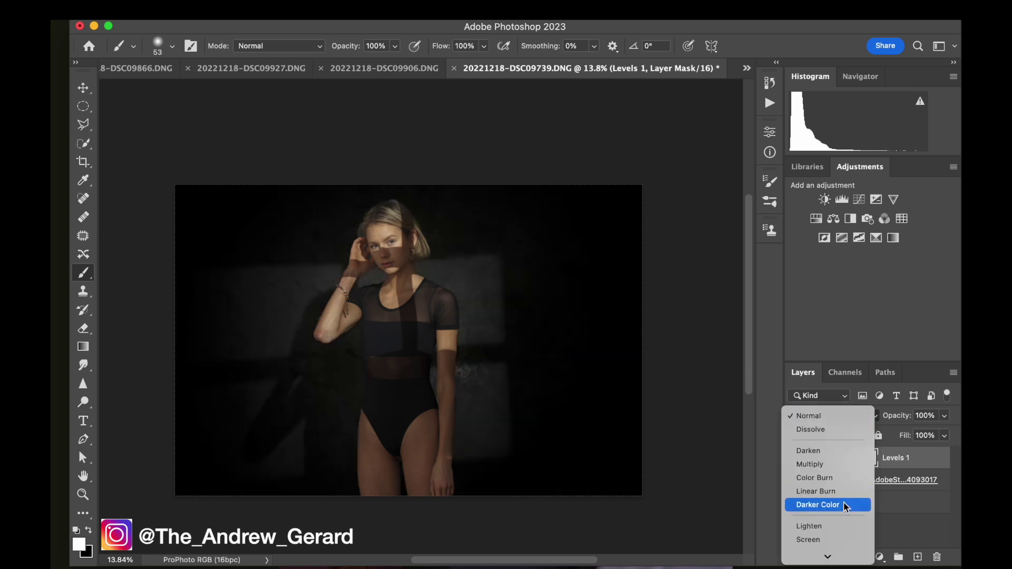
click(819, 555)
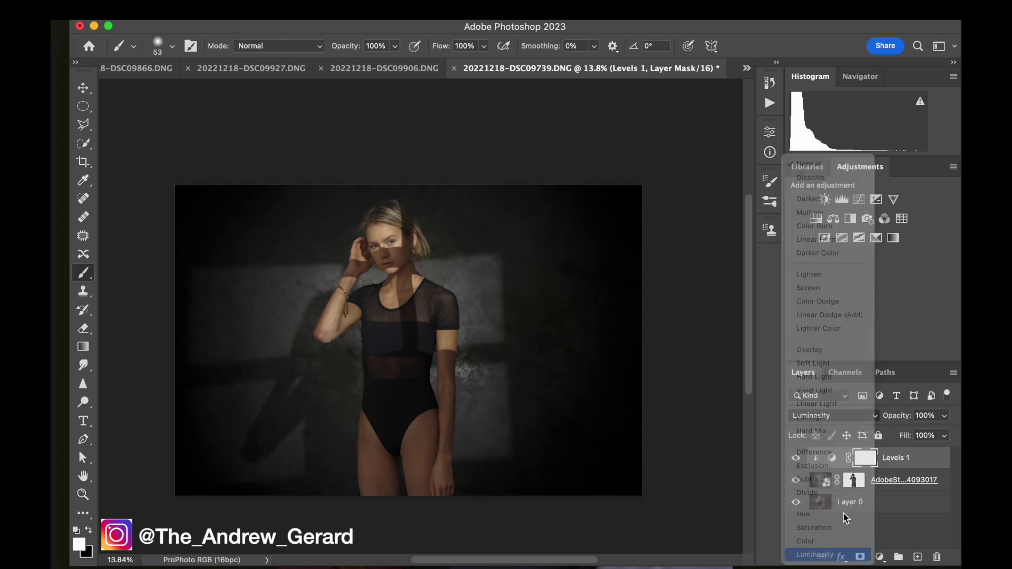
click(794, 457)
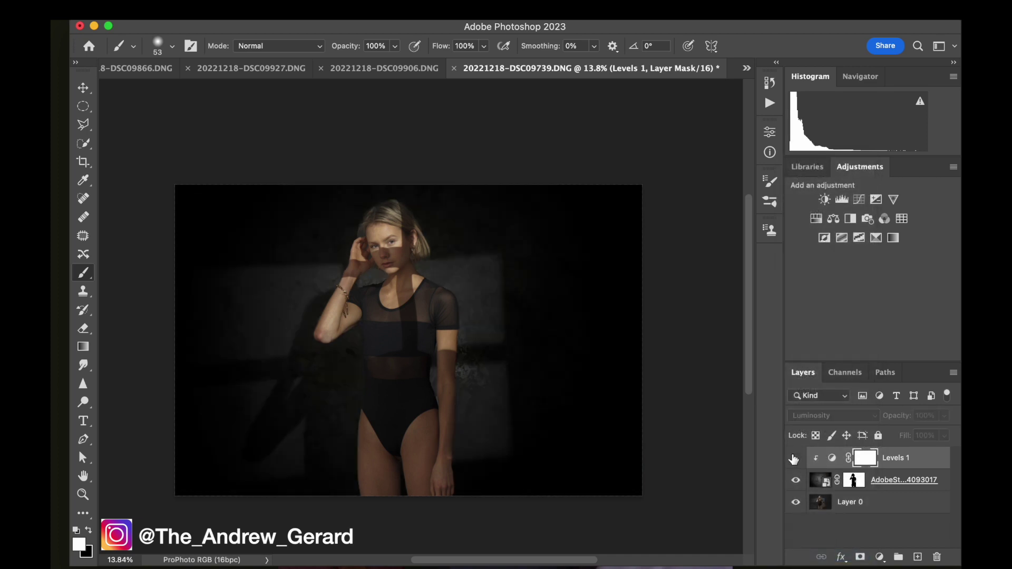
Step: Raise the black input level of the Levels 1 adjustment to 17
double_click(833, 458)
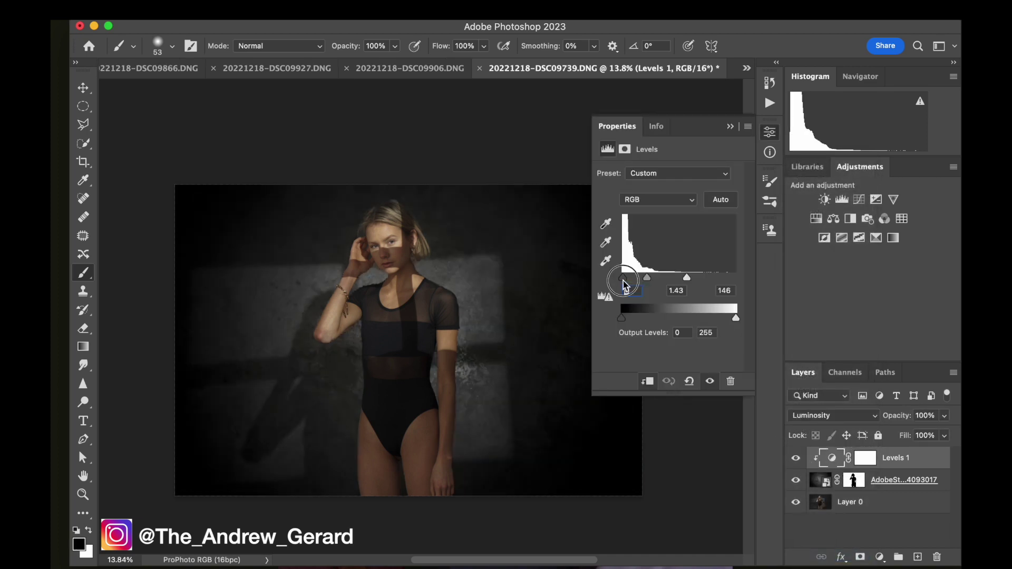
drag(622, 278, 630, 285)
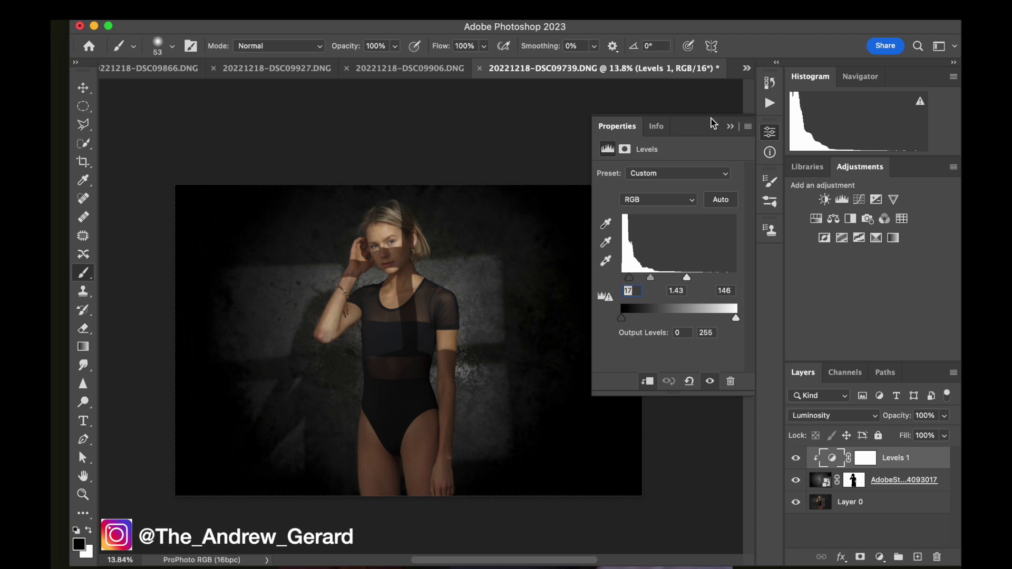
click(730, 126)
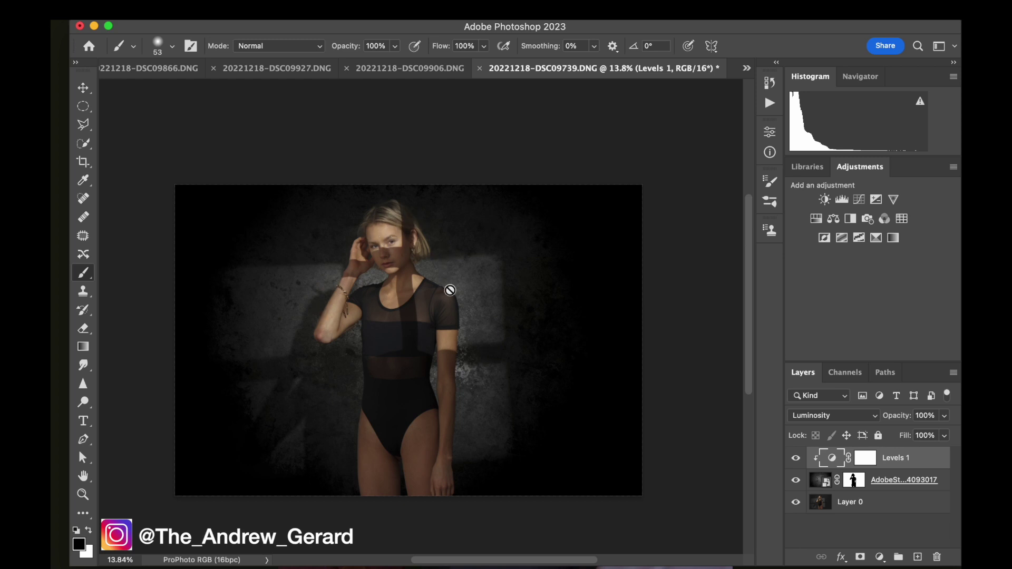
Step: Apply a Gaussian Blur with a radius of 4.9 pixels to the AdobeStock_324093017 texture layer as a smart filter
click(83, 88)
scroll(351, 358, up, 5)
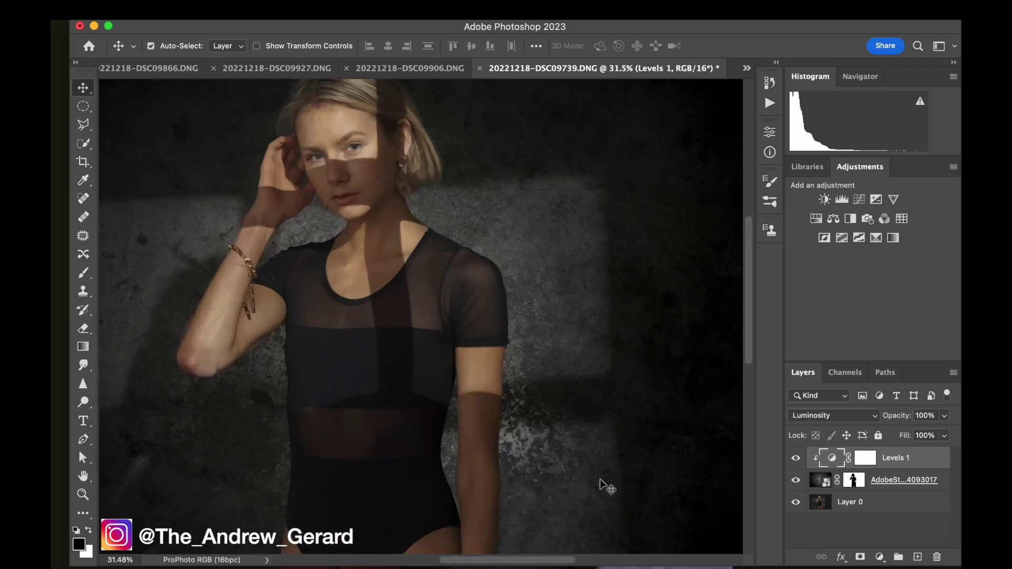
scroll(599, 486, right, 5)
scroll(599, 485, down, 2)
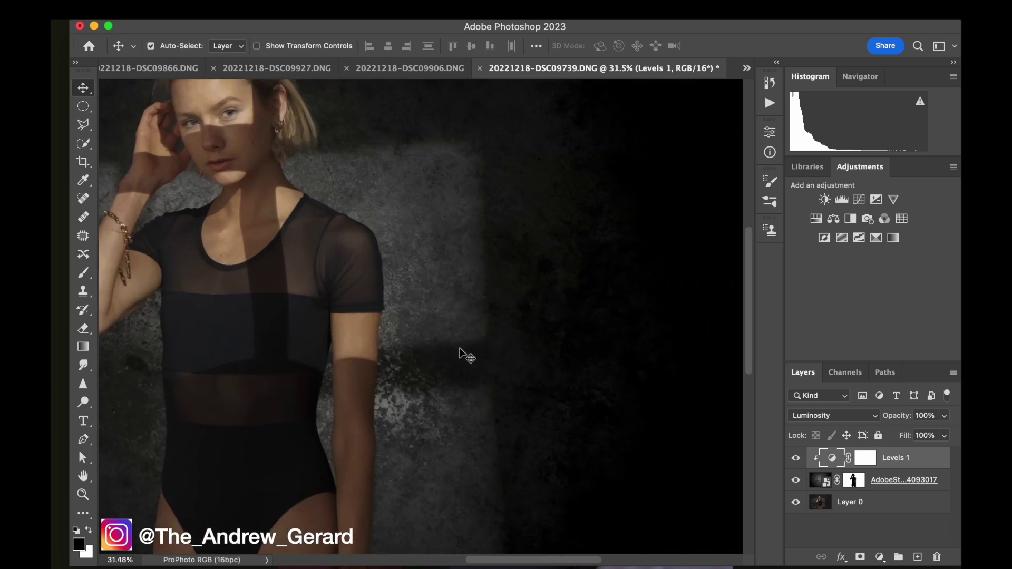
scroll(458, 346, up, 3)
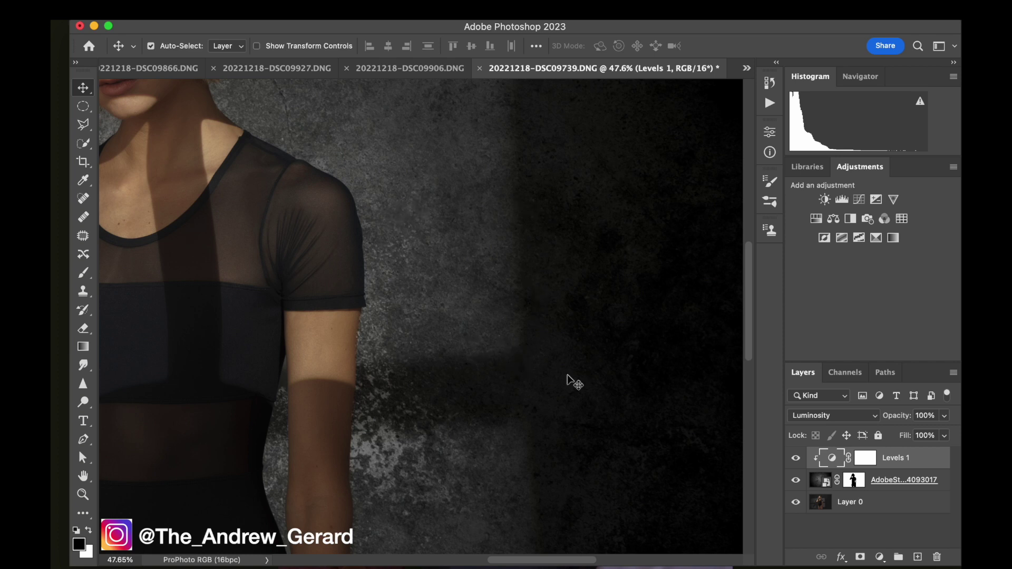
click(822, 479)
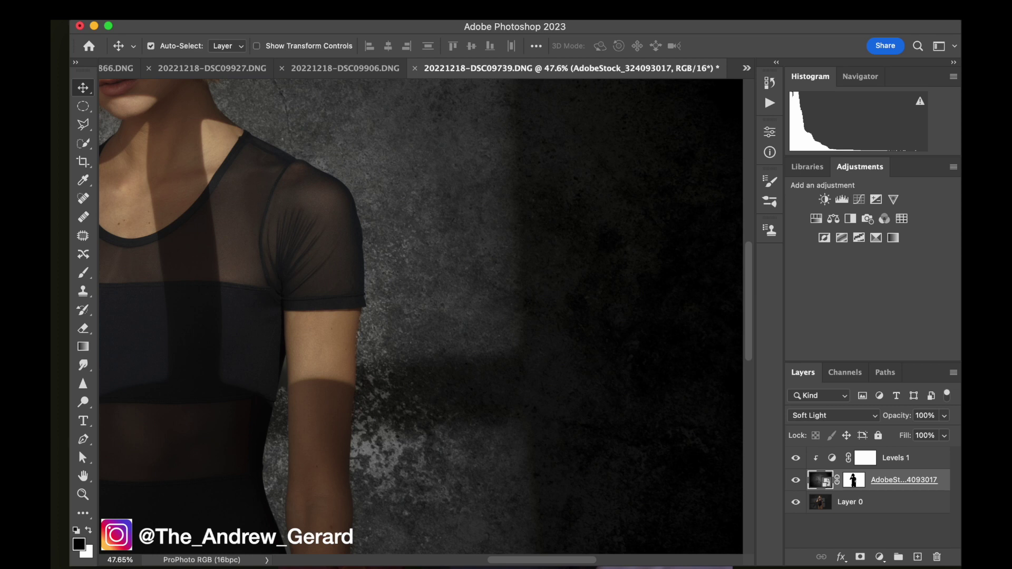
click(371, 10)
mouse_move(474, 204)
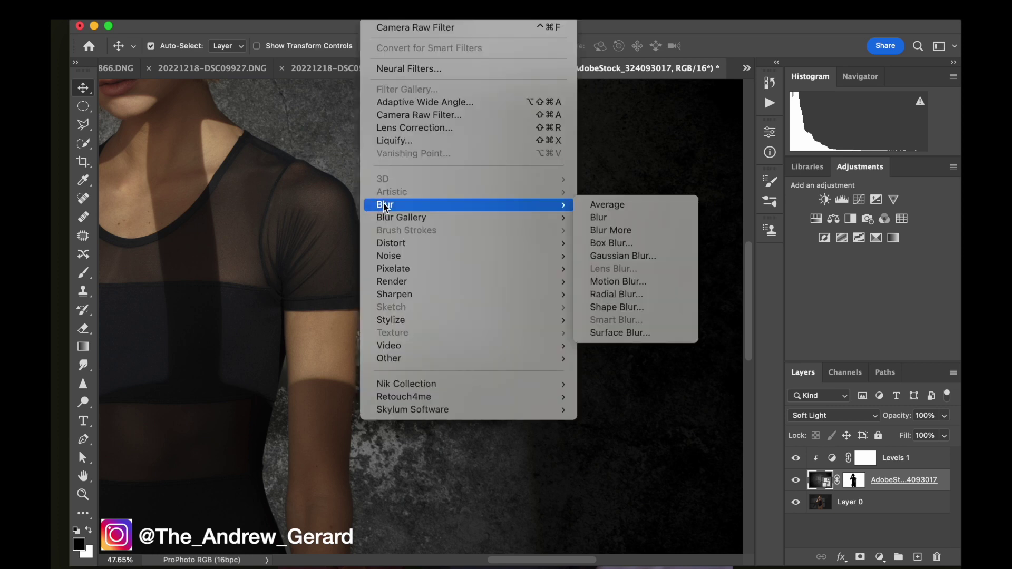
click(666, 255)
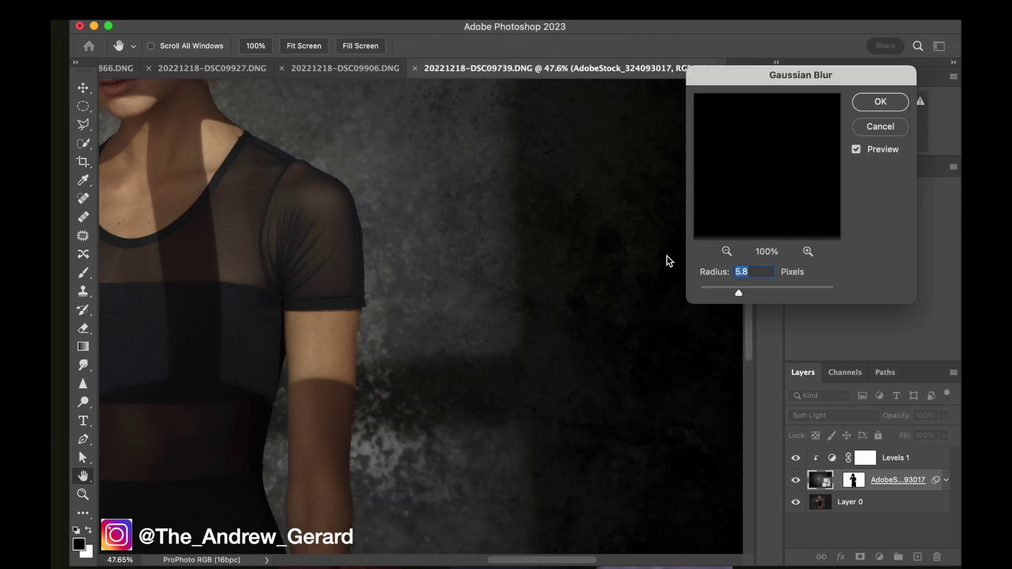
drag(738, 292, 735, 293)
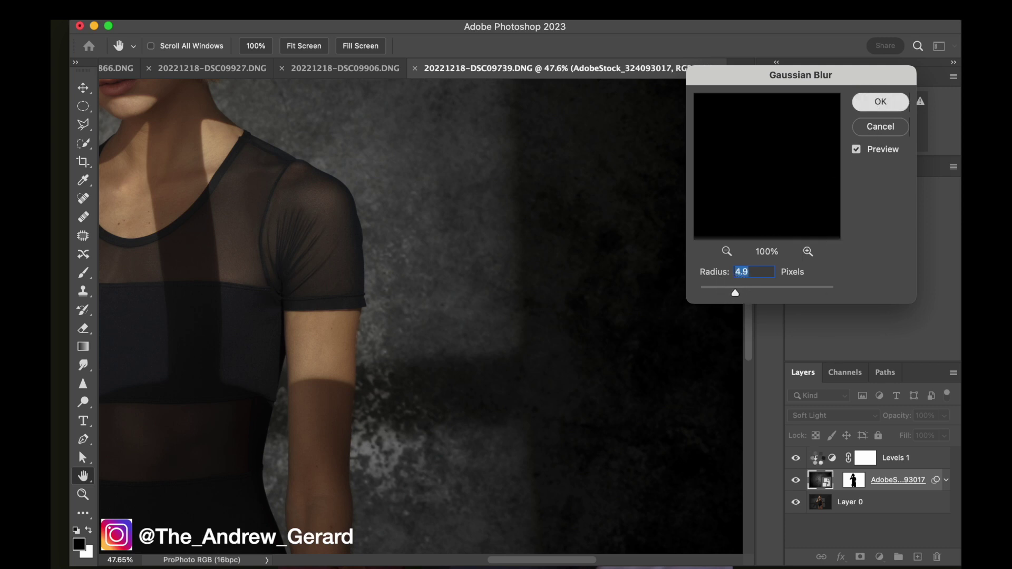
key(Return)
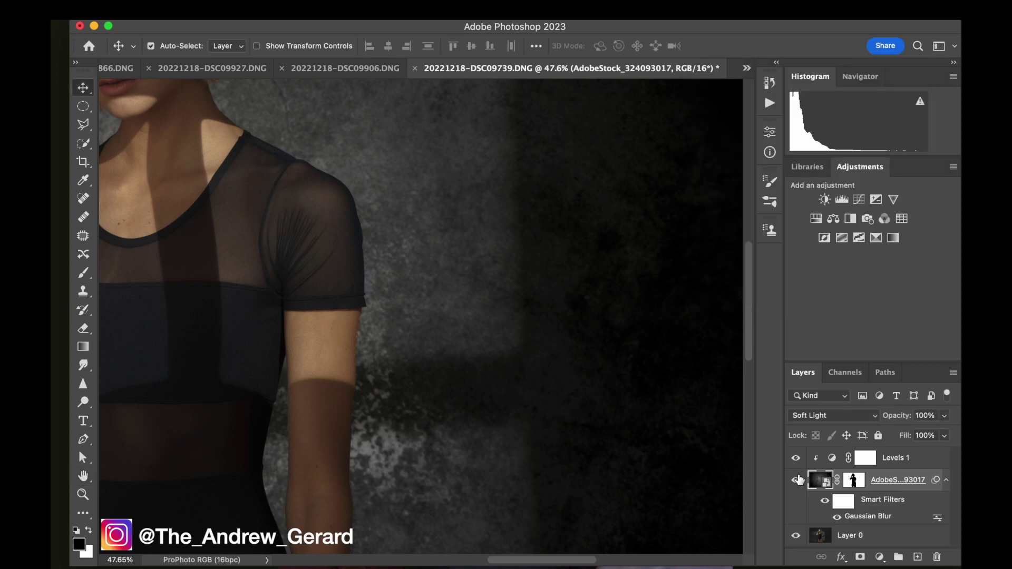
Step: Compare the background with and without the Gaussian Blur, and review the whole portrait in full screen mode
click(836, 517)
click(836, 517)
scroll(308, 182, down, 1)
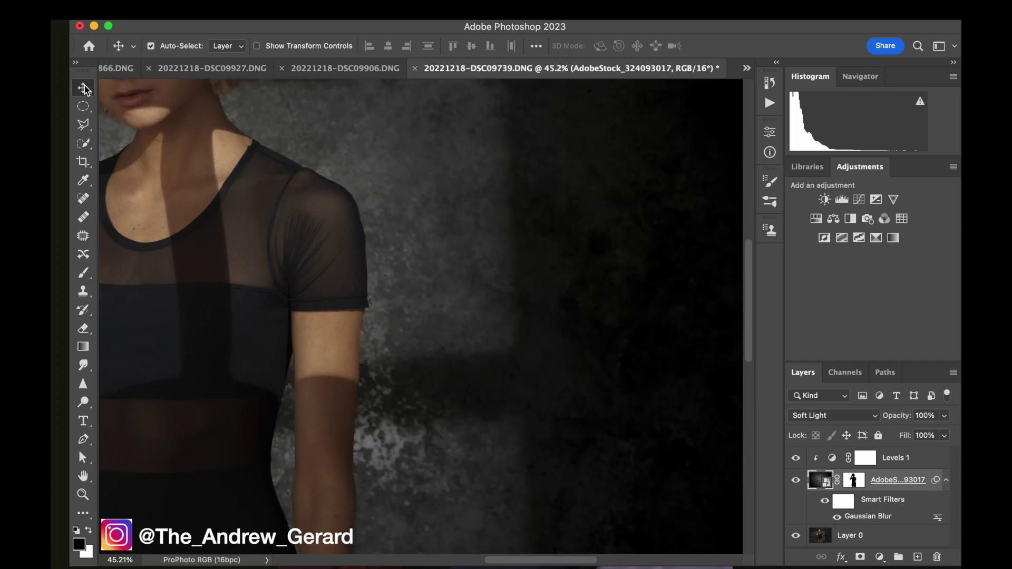
scroll(231, 169, down, 5)
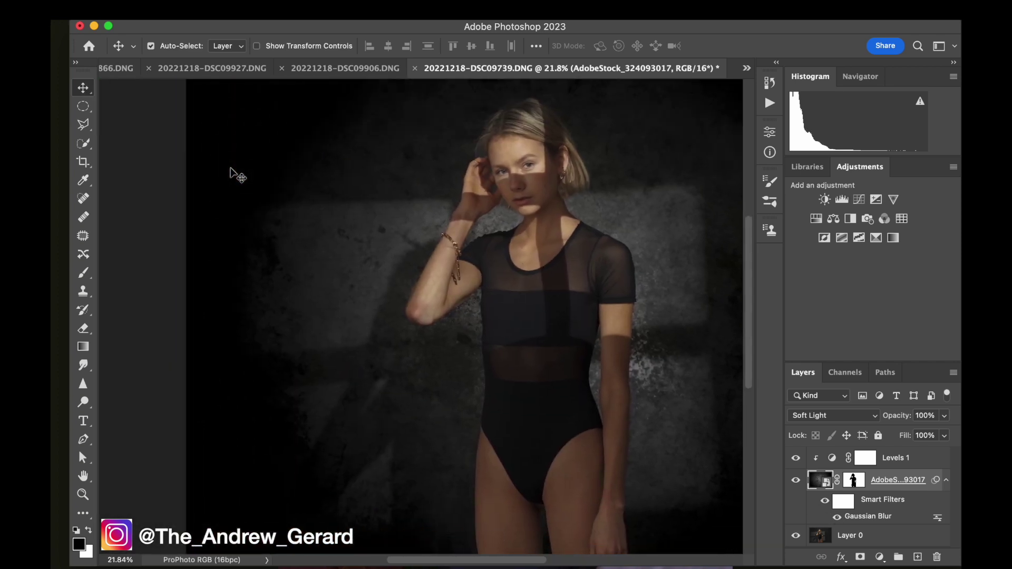
scroll(237, 175, right, 3)
scroll(237, 176, up, 2)
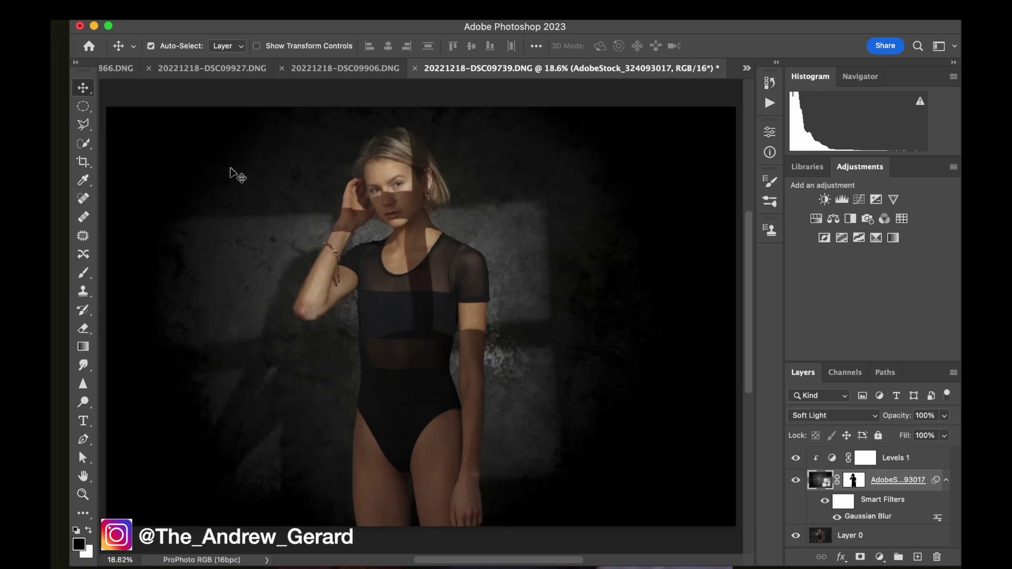
key(f)
key(f)
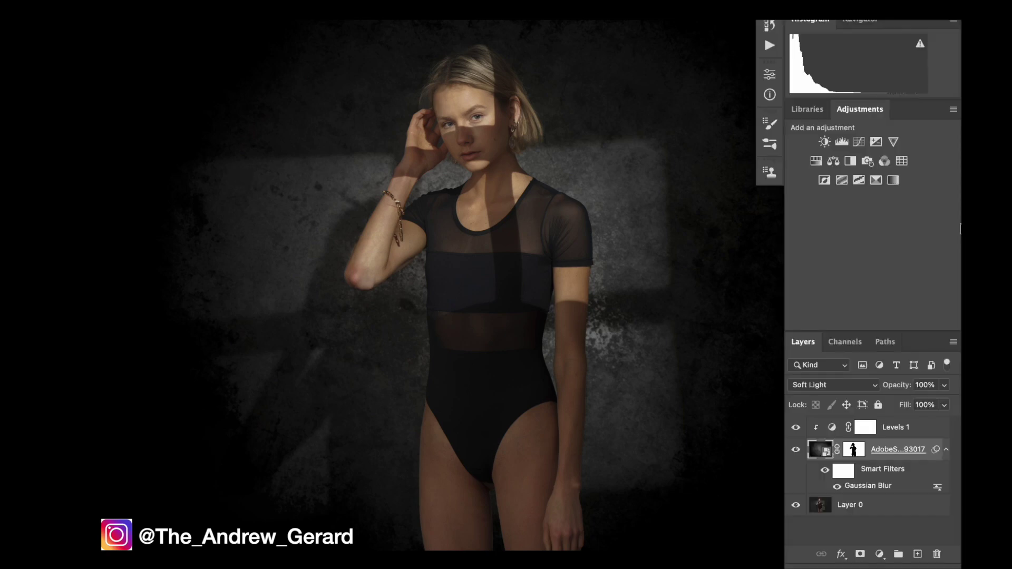
key(f)
scroll(610, 173, down, 3)
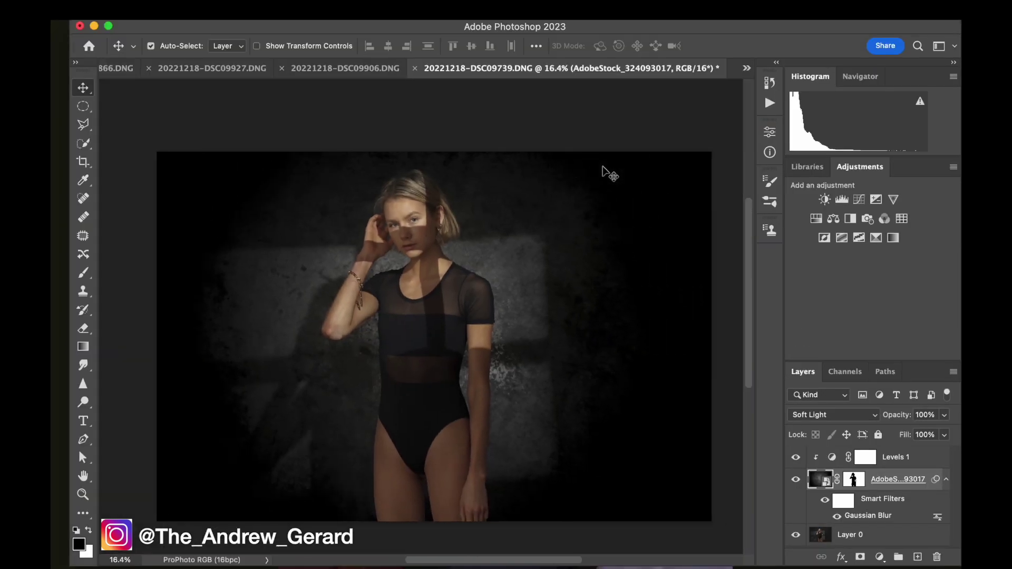